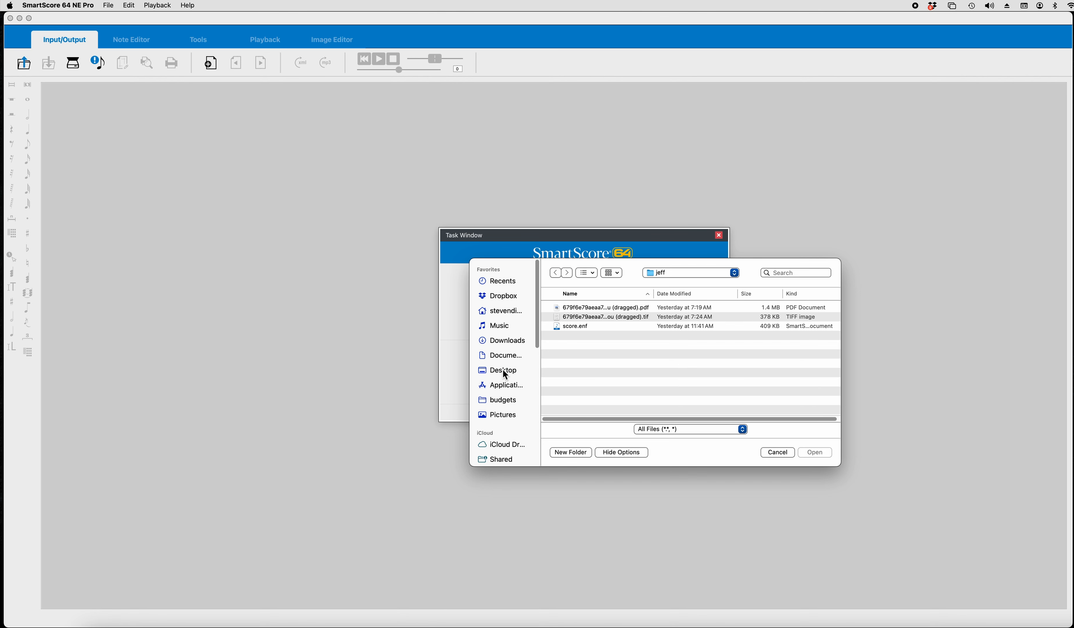
Step: Open the Real Little Fake Book PDF from the Desktop folder "lyrcs", accepting the 67% threshold level
left_click(501, 371)
double_click(564, 327)
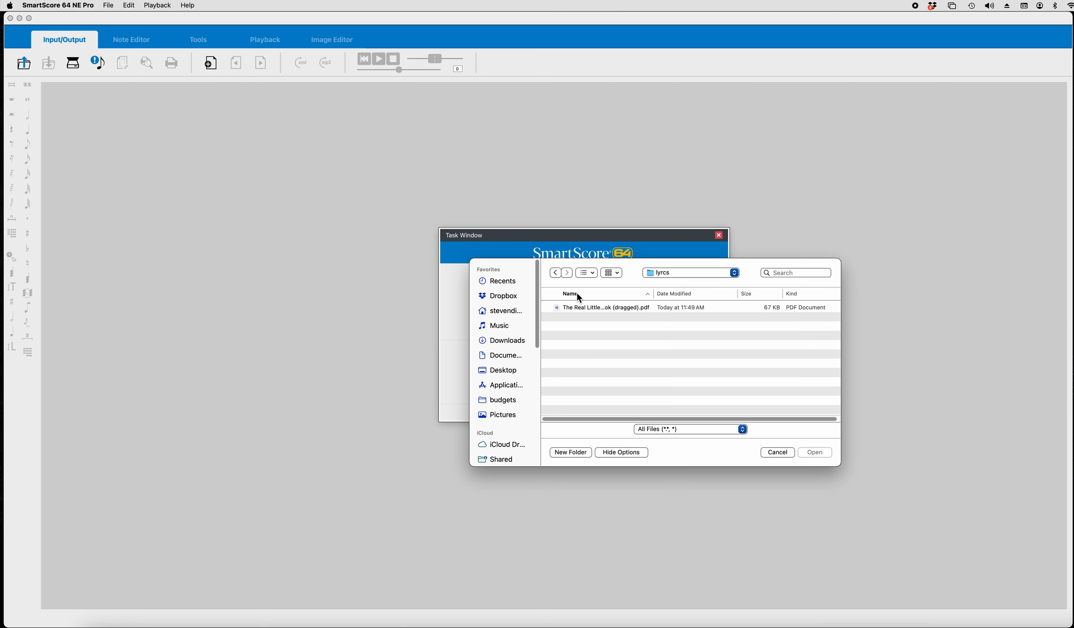
double_click(566, 309)
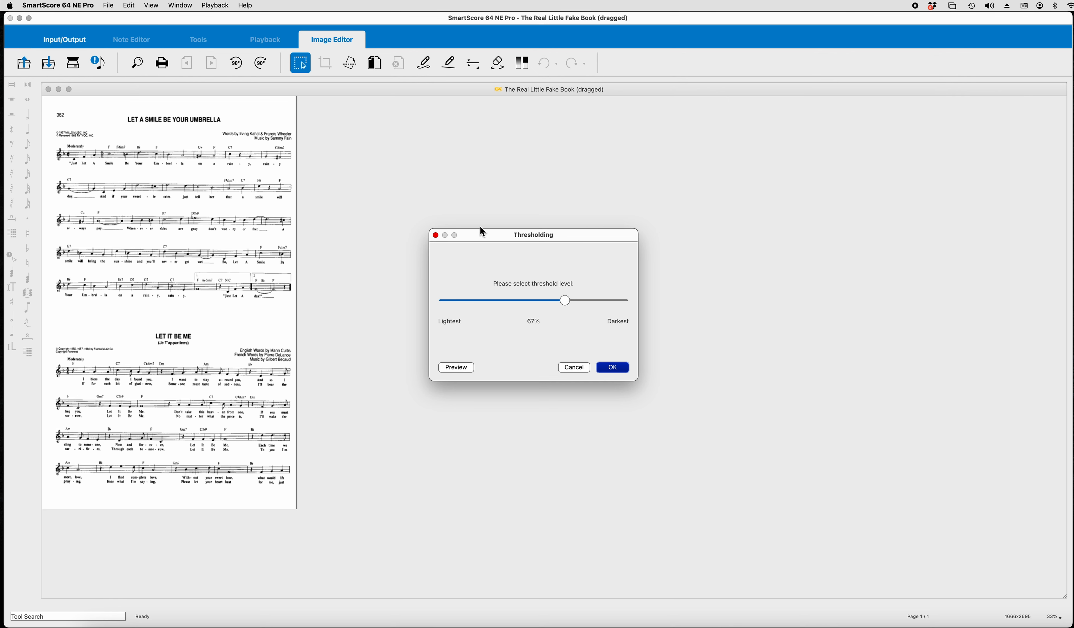
left_click(613, 367)
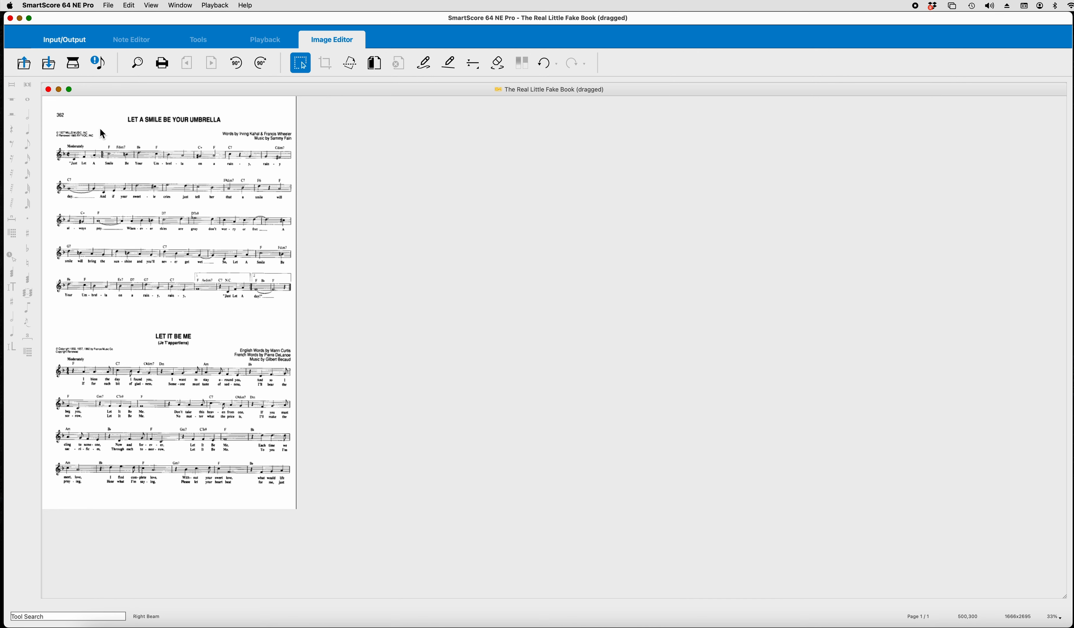
Step: Crop the page to "Let a Smile Be Your Umbrella" and save it for recognition as the TIFF "let a smile" in the "lyrcs" folder
left_click_drag(47, 99, 304, 317)
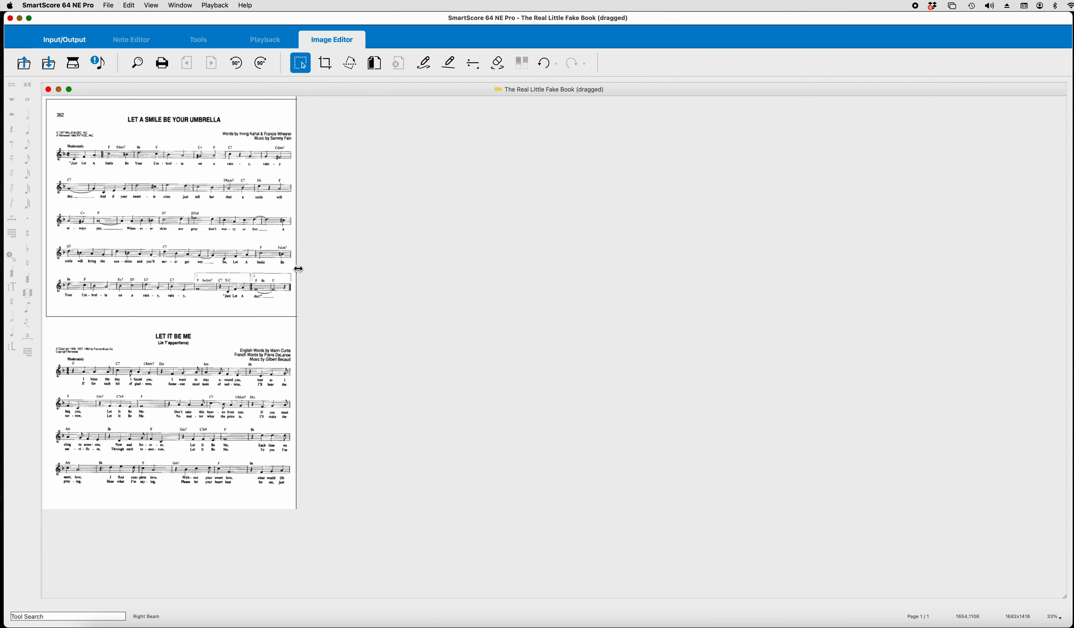
left_click(328, 65)
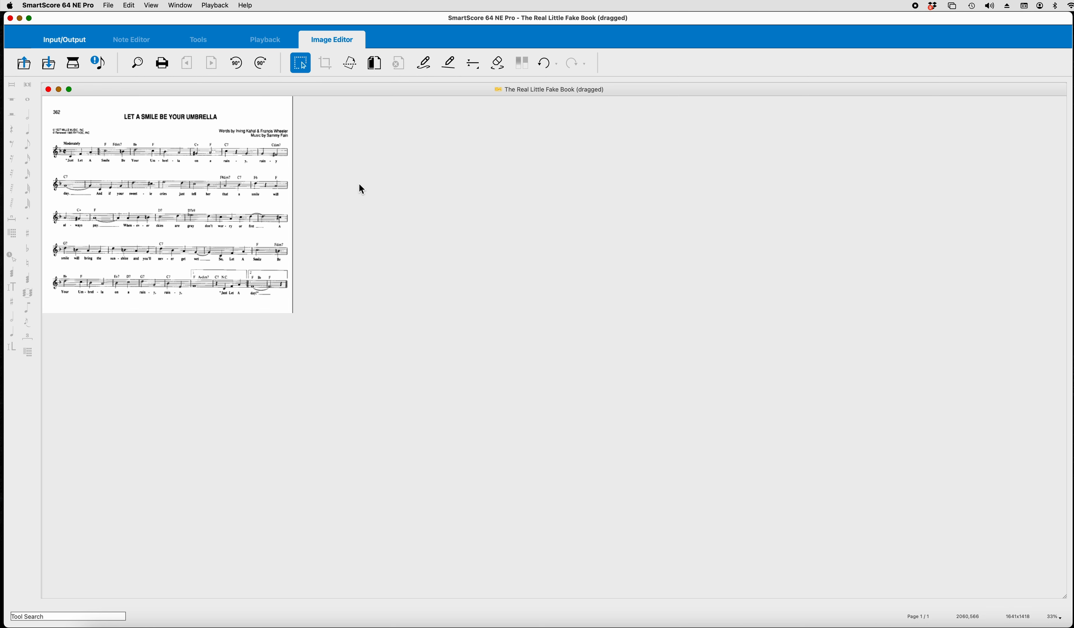
left_click(100, 63)
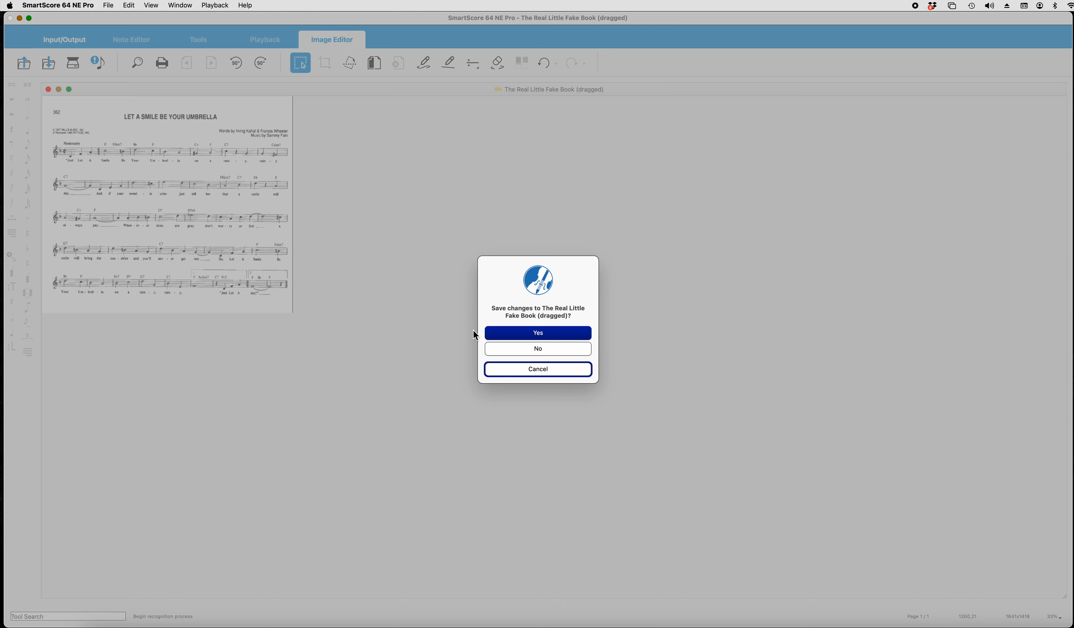
left_click(543, 334)
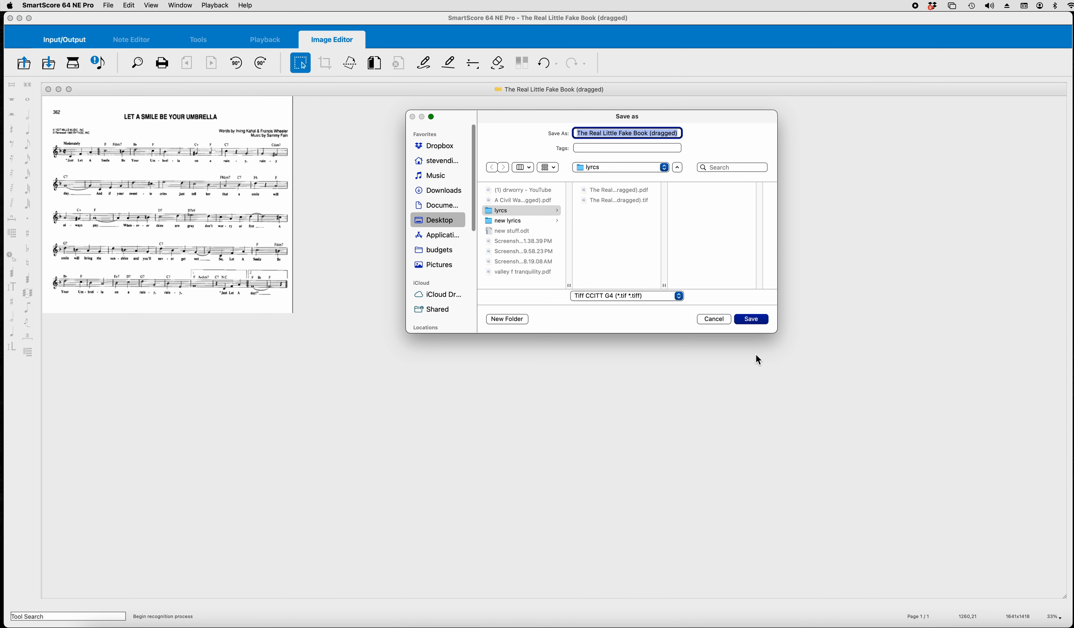
type("let a sm")
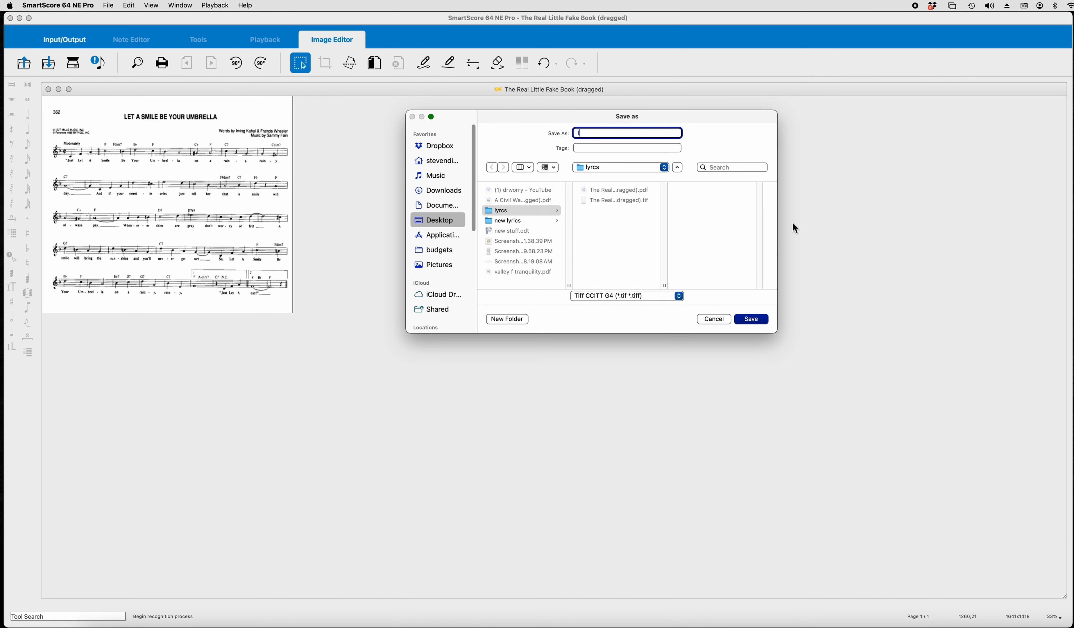
type("ile")
key("Return")
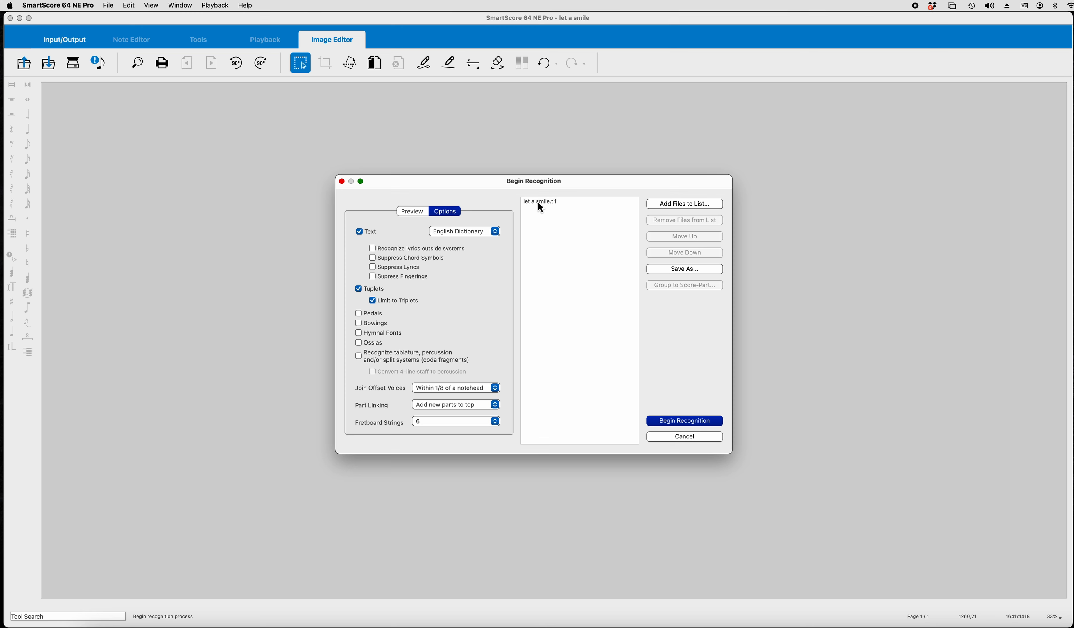
Step: Recognize let a smile.tif with the current options, open the SmartScore file with key signatures unified by topmost staffline, and skip saving
left_click(686, 420)
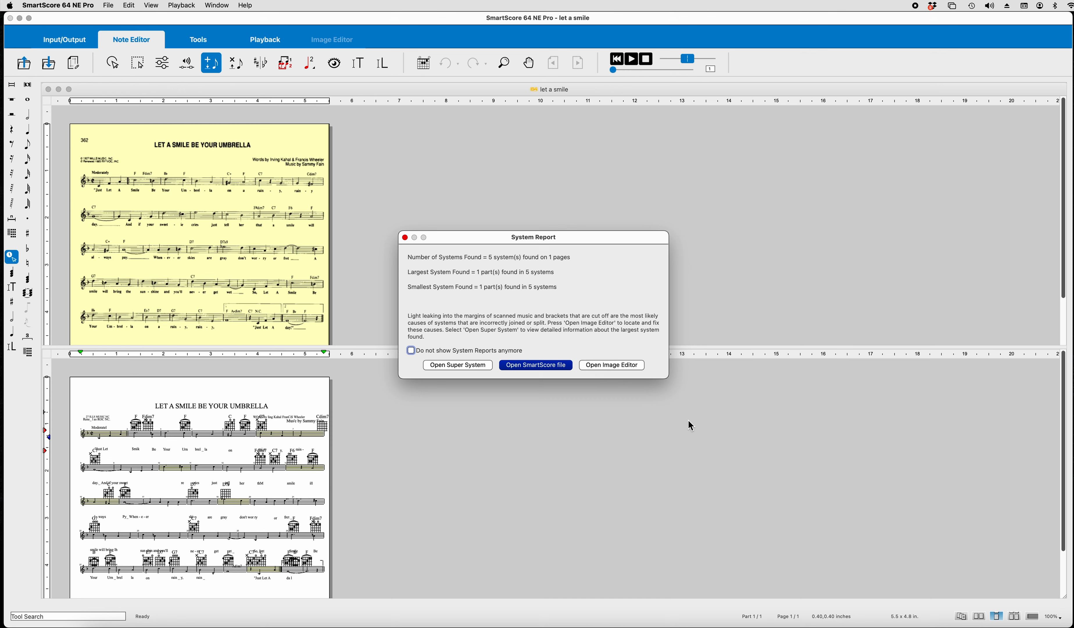
left_click(543, 367)
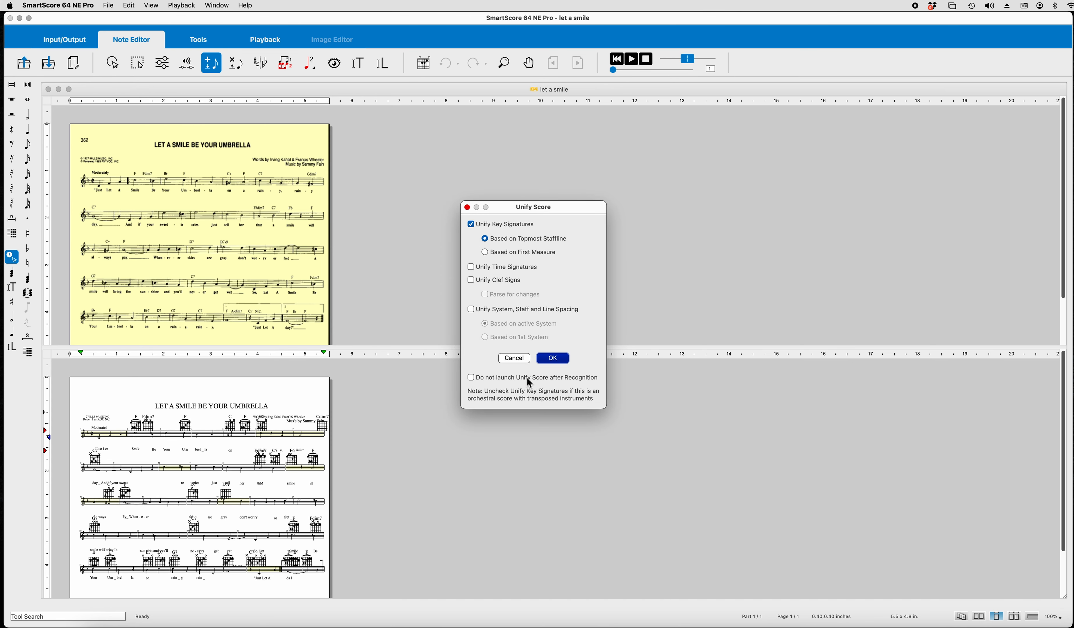
left_click(554, 358)
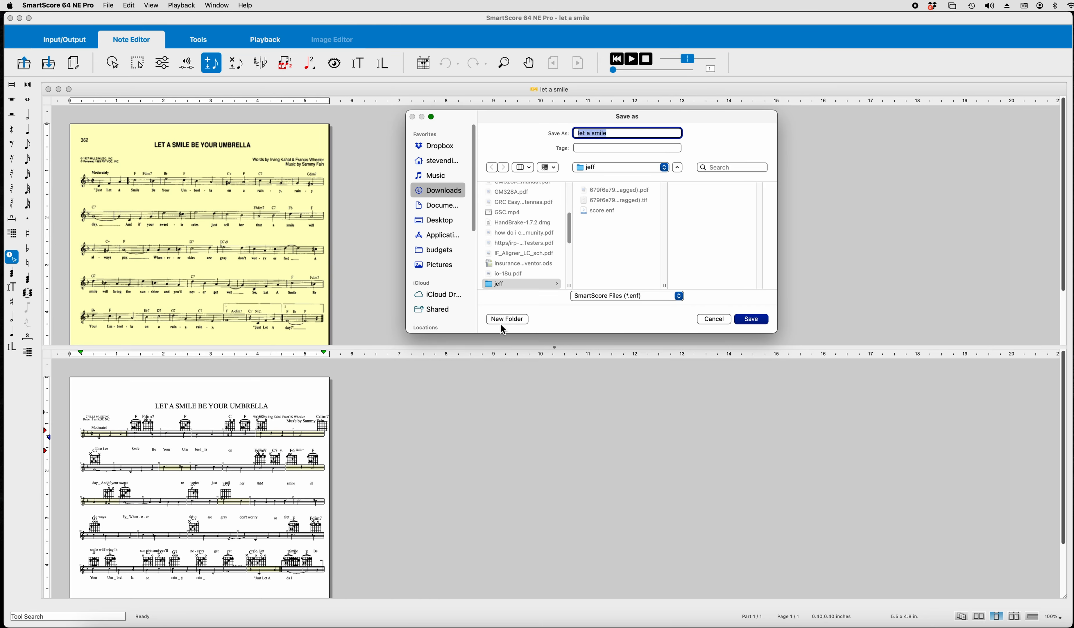
left_click(716, 321)
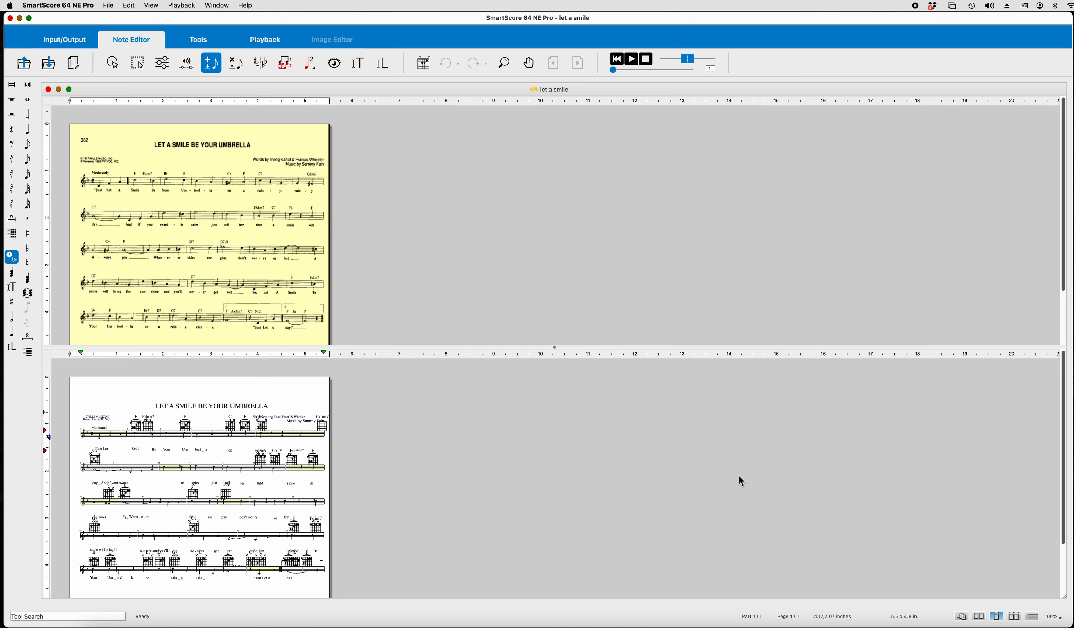
Step: Compare the recognized lyrics with the scanned original and close the score
key("super+equal")
key("super+equal")
key("super+equal")
key("super+equal")
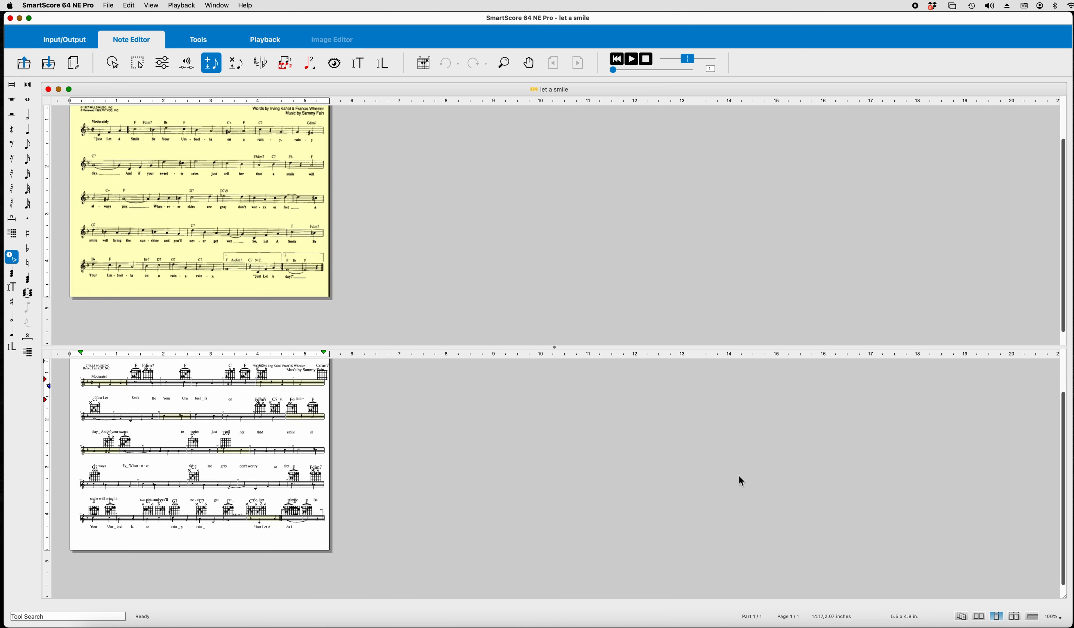
scroll(696, 477, "up", 10)
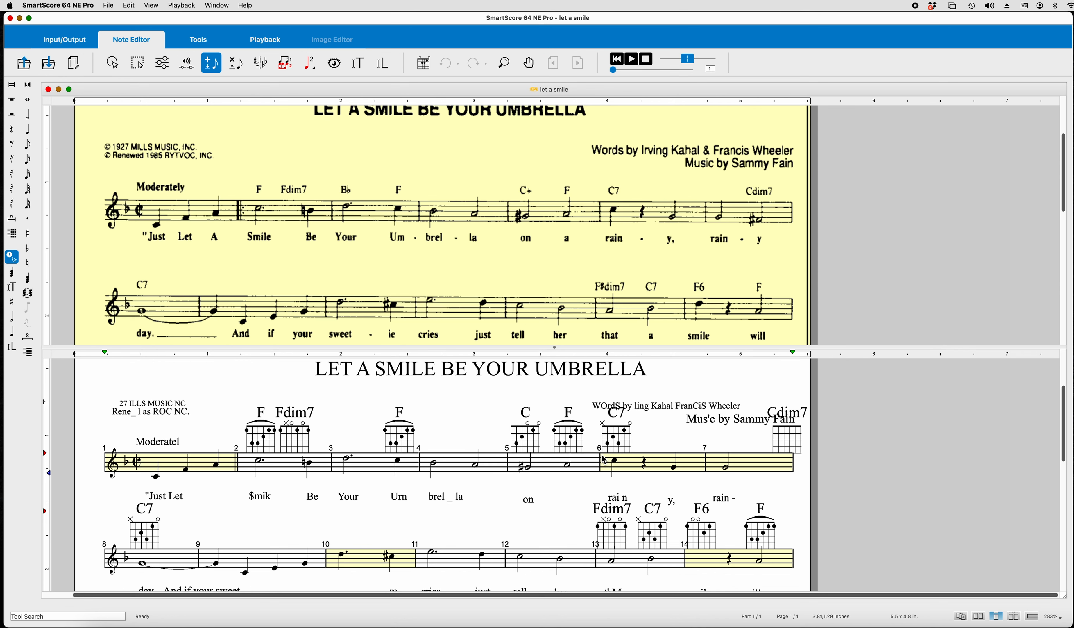
left_click(110, 5)
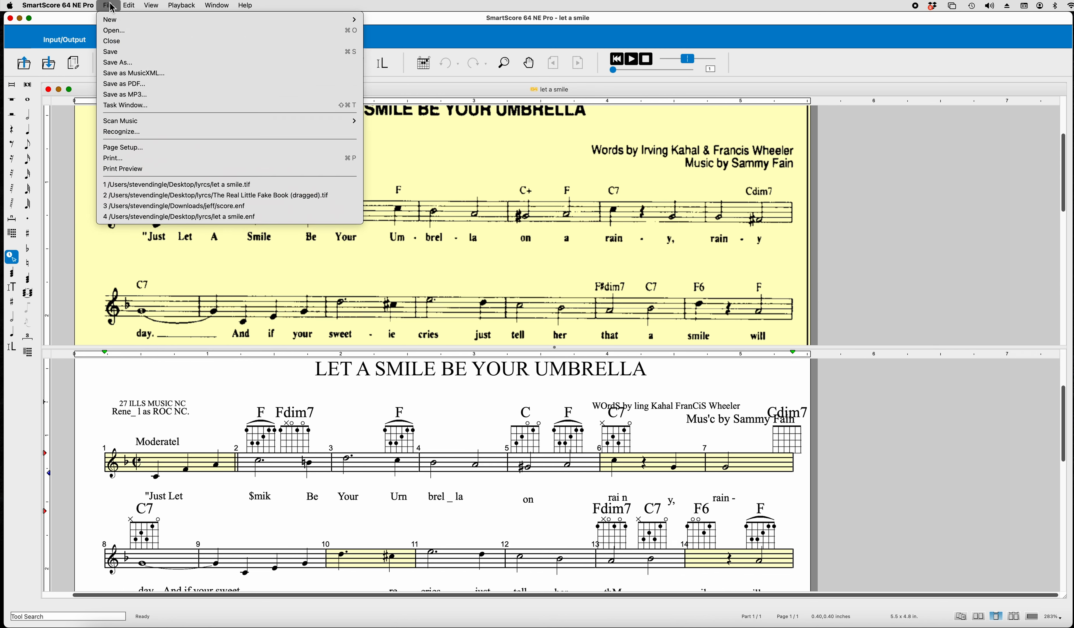
left_click(116, 42)
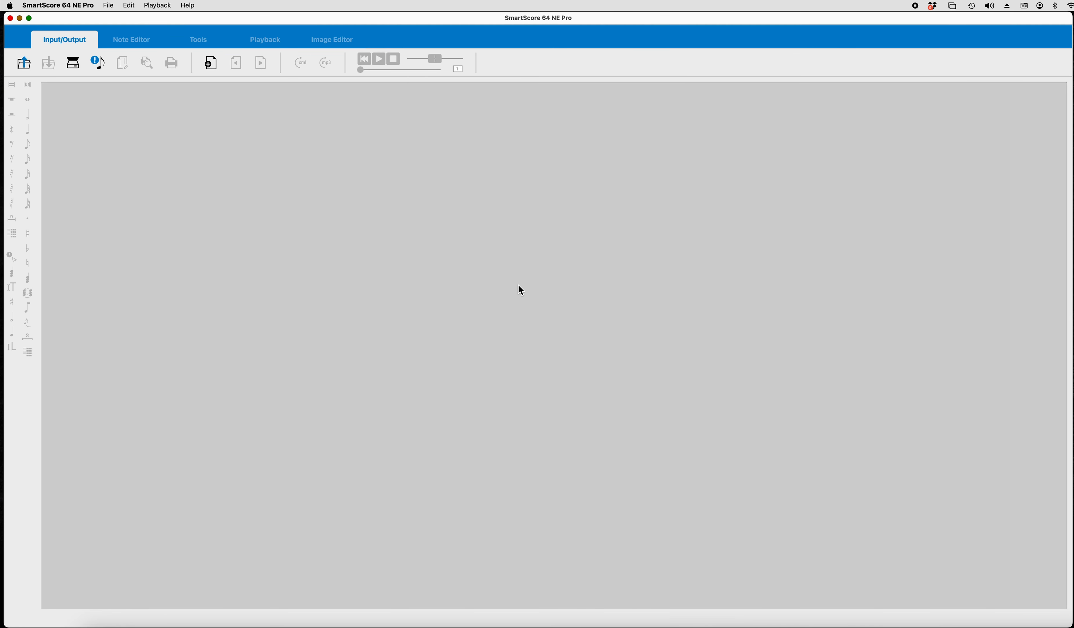
Step: Browse from the Task Window to the Desktop folder "lyrcs" and open let a smile.tif
left_click(114, 7)
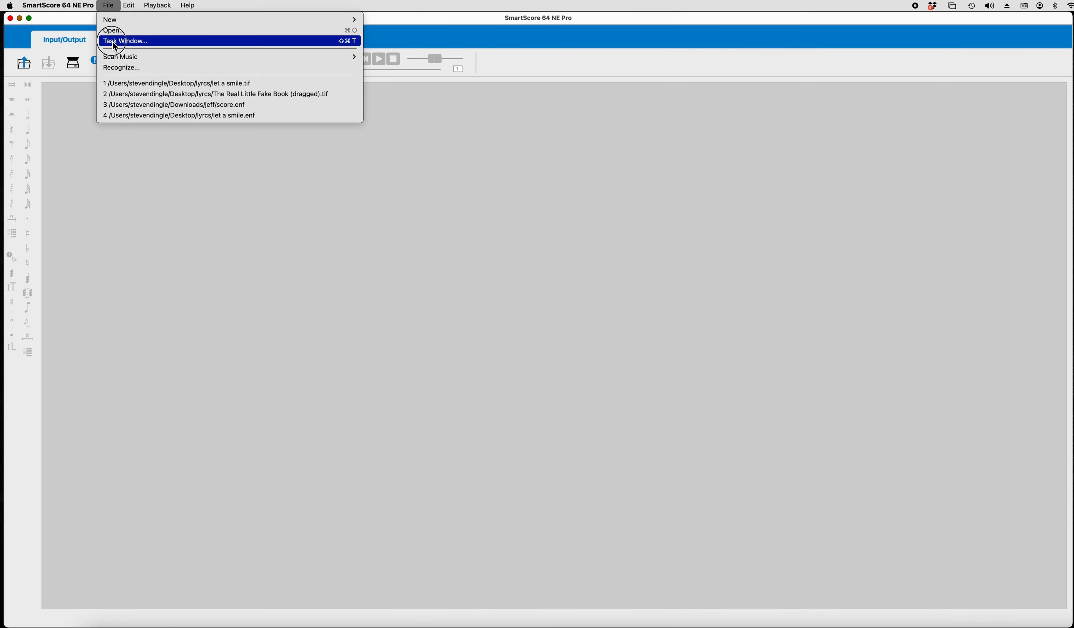
left_click(125, 42)
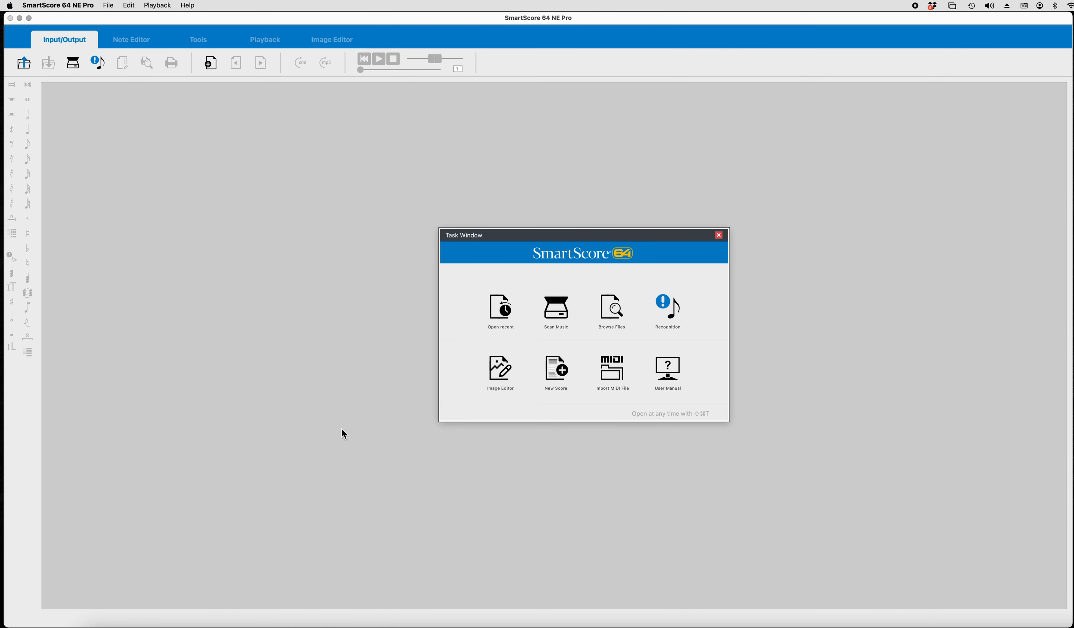
left_click(610, 306)
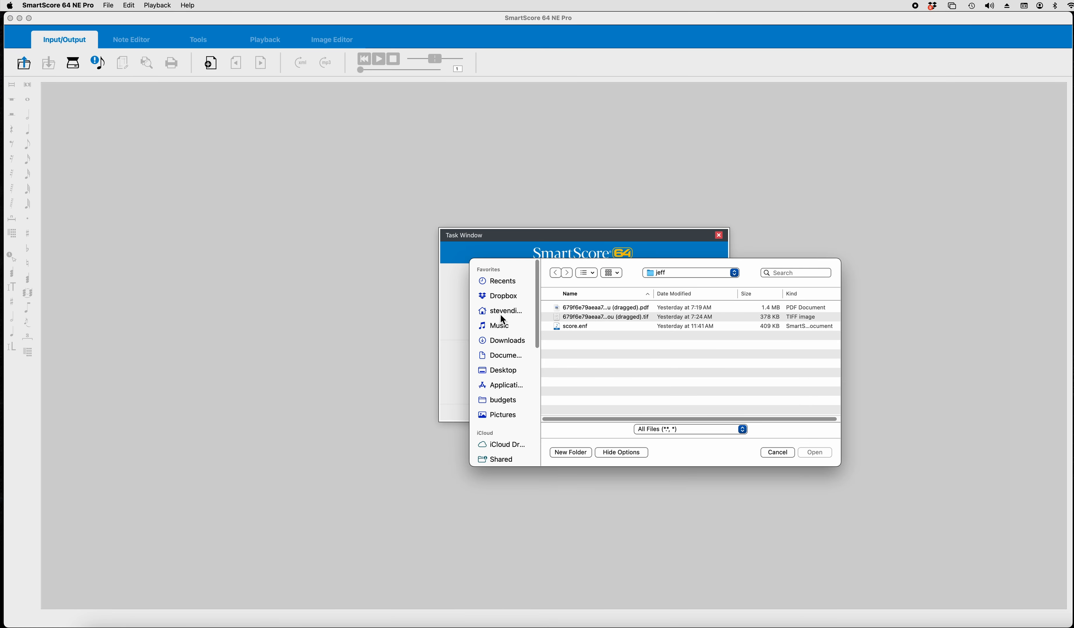
left_click(502, 372)
double_click(572, 327)
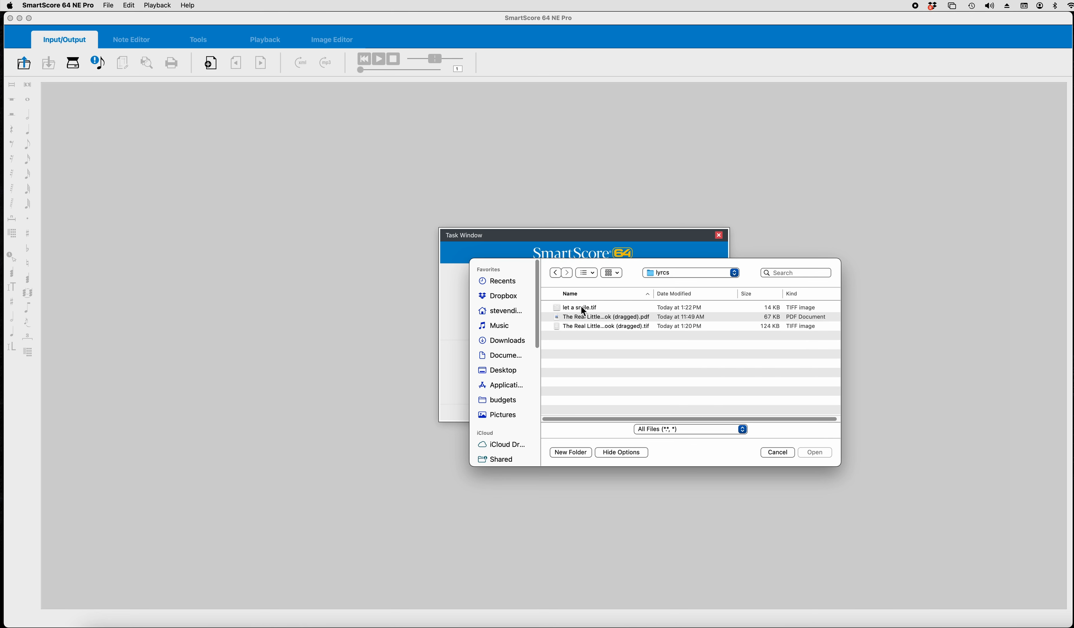
left_click(583, 311)
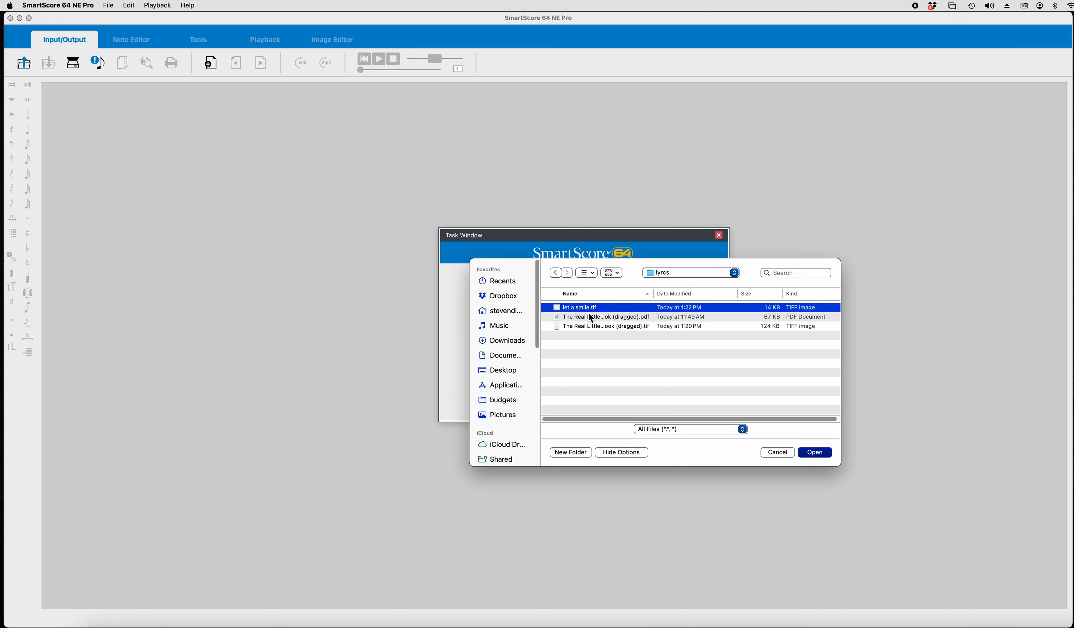
left_click(812, 455)
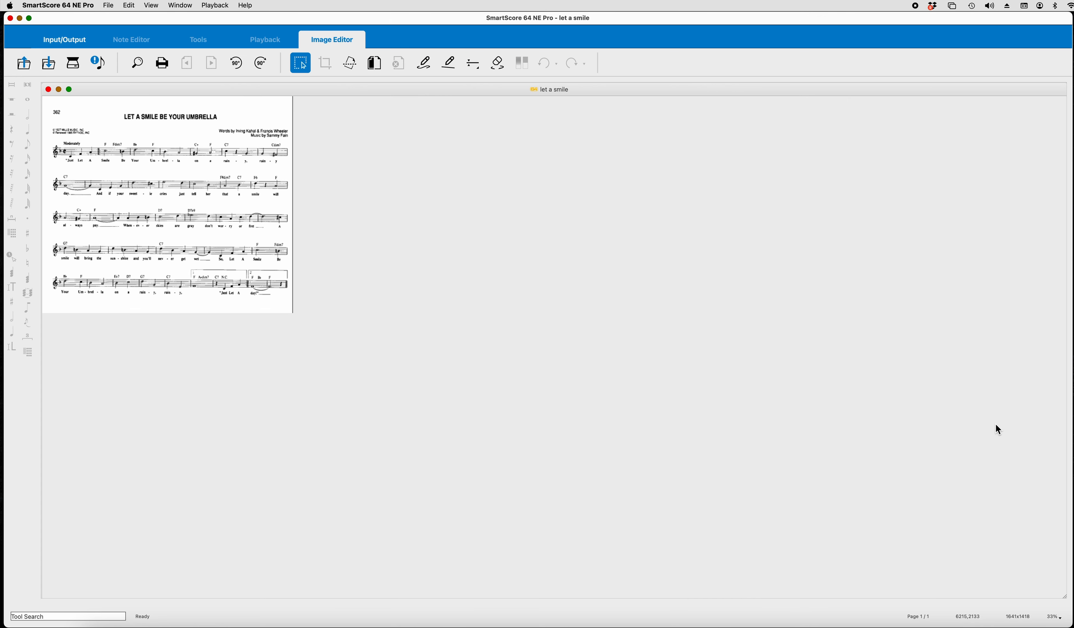
Step: Recognize the image with lyrics outside systems included, and open the SmartScore file with key signatures unified based on the topmost staffline
left_click(98, 68)
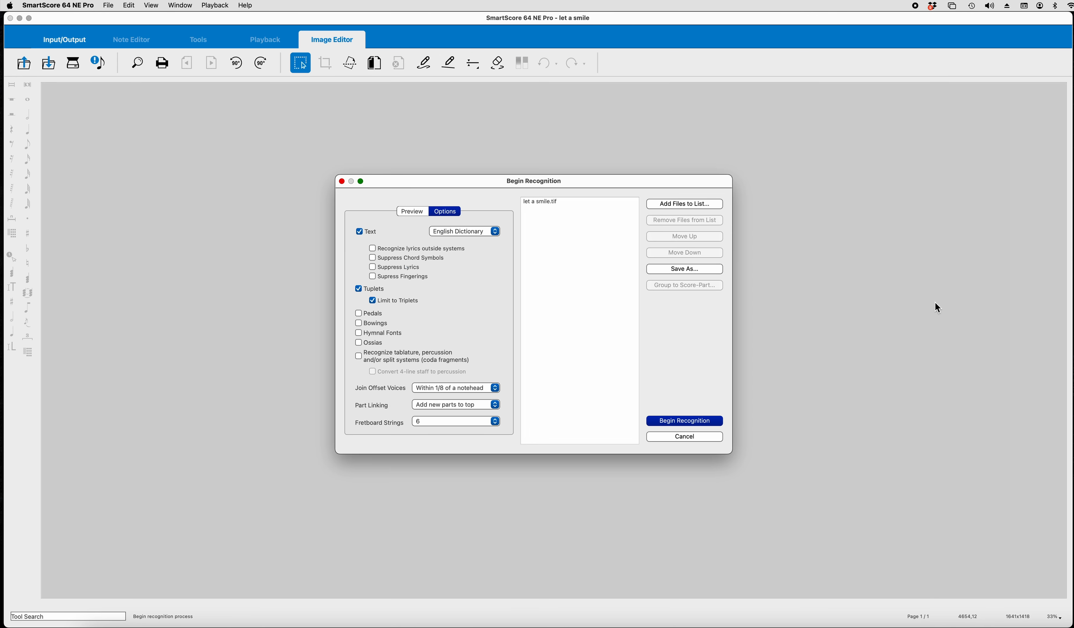
left_click(373, 249)
left_click(688, 422)
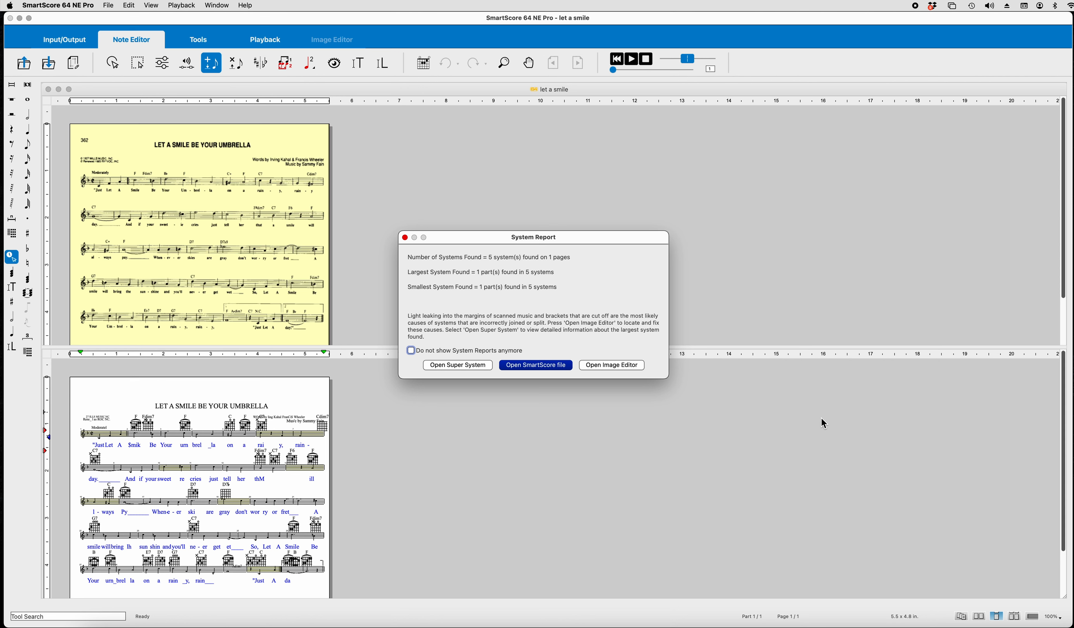
left_click(537, 366)
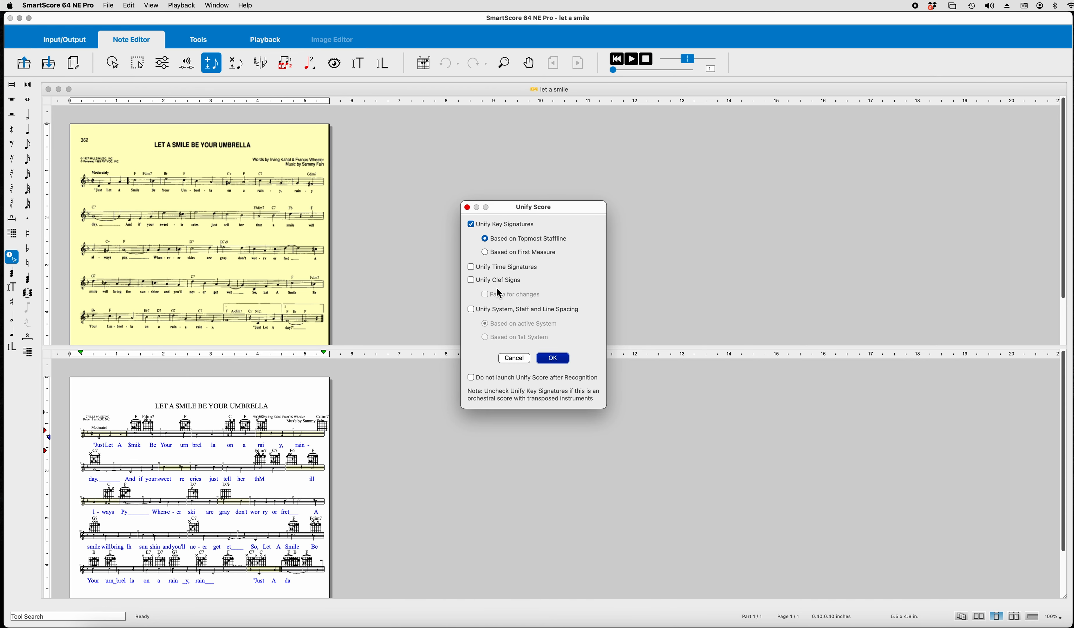
left_click(551, 358)
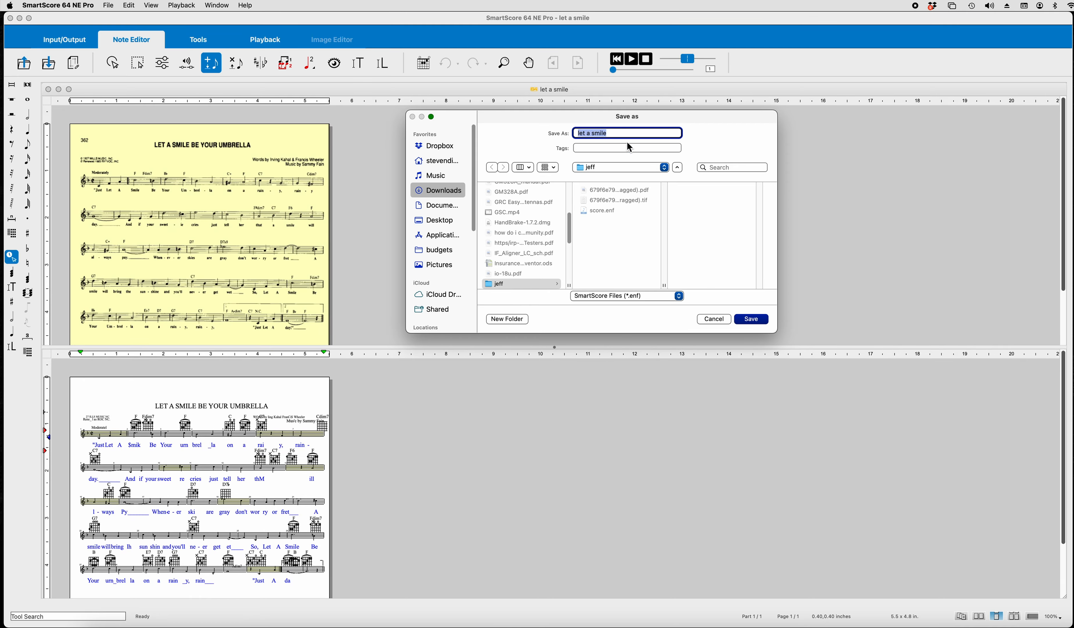
Step: Save the recognized score as the SmartScore file "let a smile" in the Desktop folder "lyrcs"
left_click(437, 221)
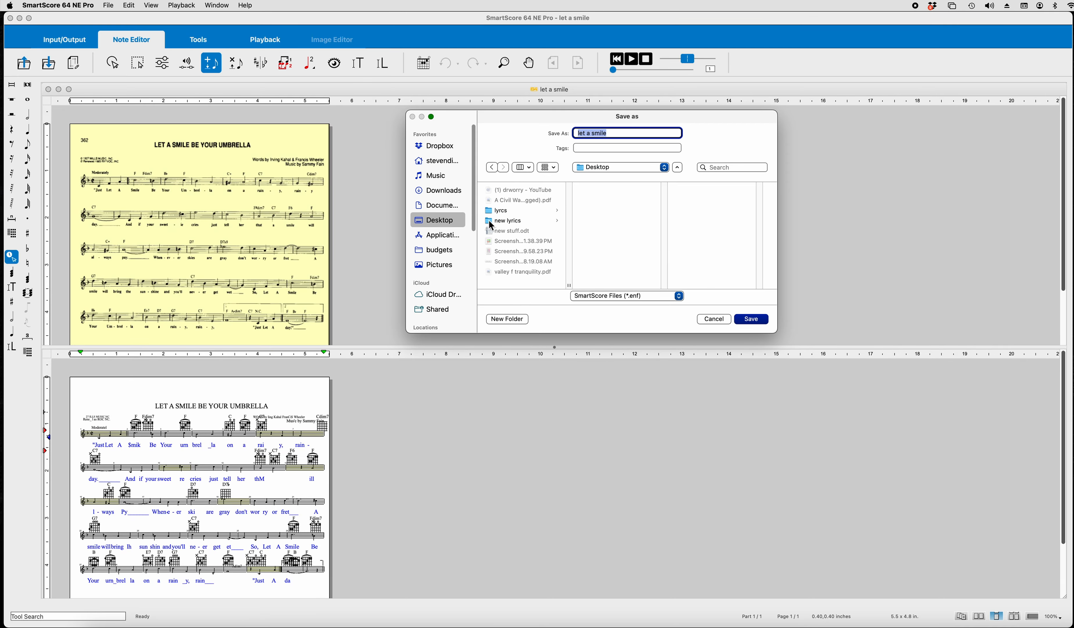
left_click(507, 212)
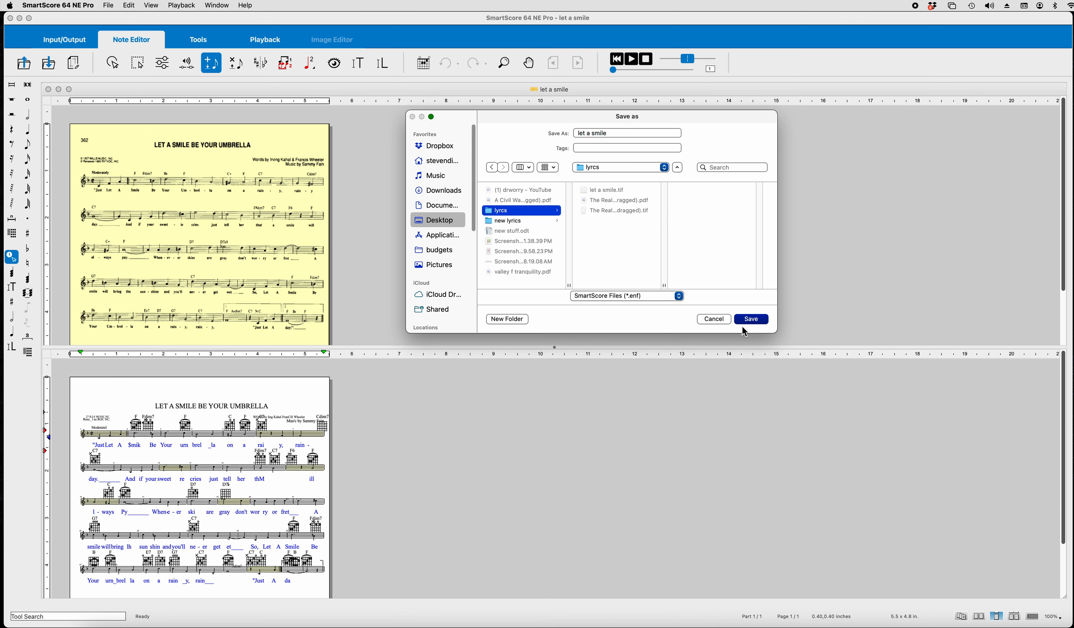
left_click(757, 320)
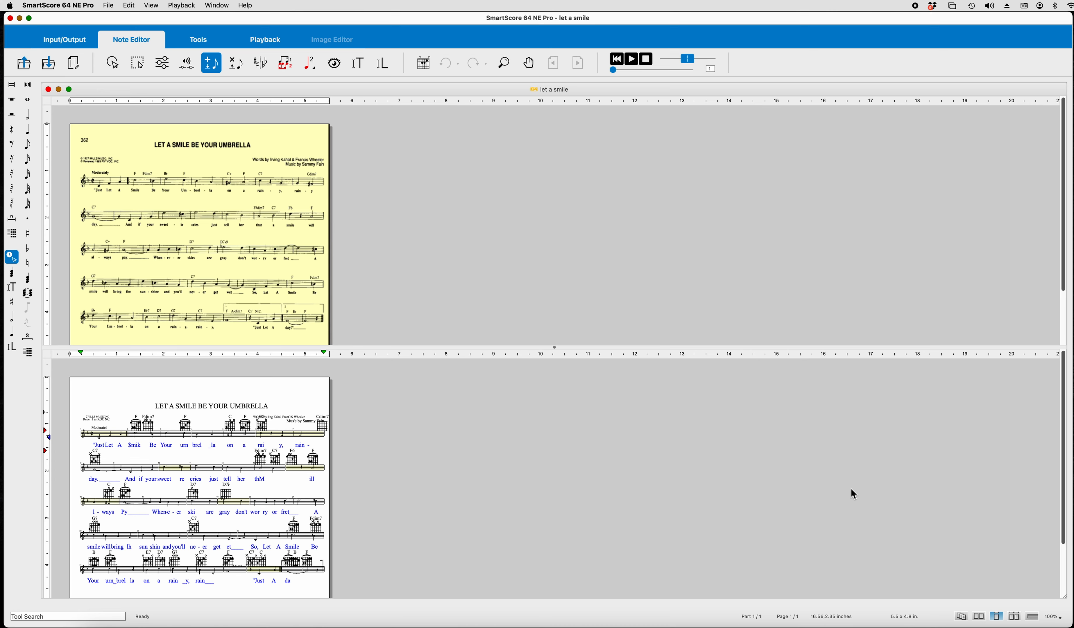
Step: Enlarge the scan and the recognized score to compare their title, chords and lyrics in the first system
key("super+plus")
key("super+minus")
key("super+plus")
key("super+plus")
key("super+plus")
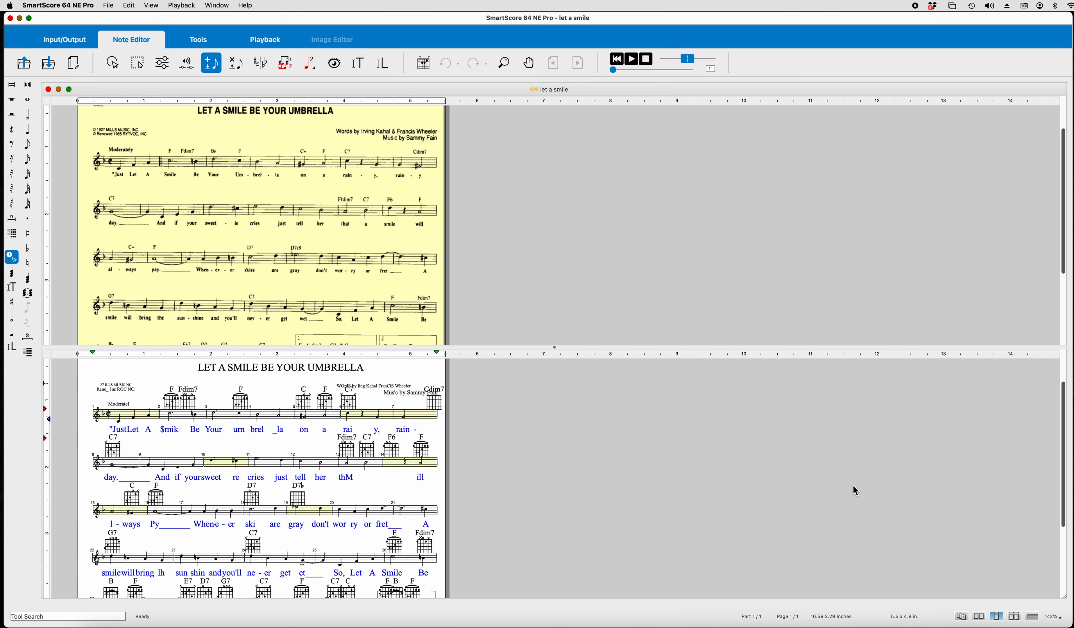
scroll(497, 465, "up", 5)
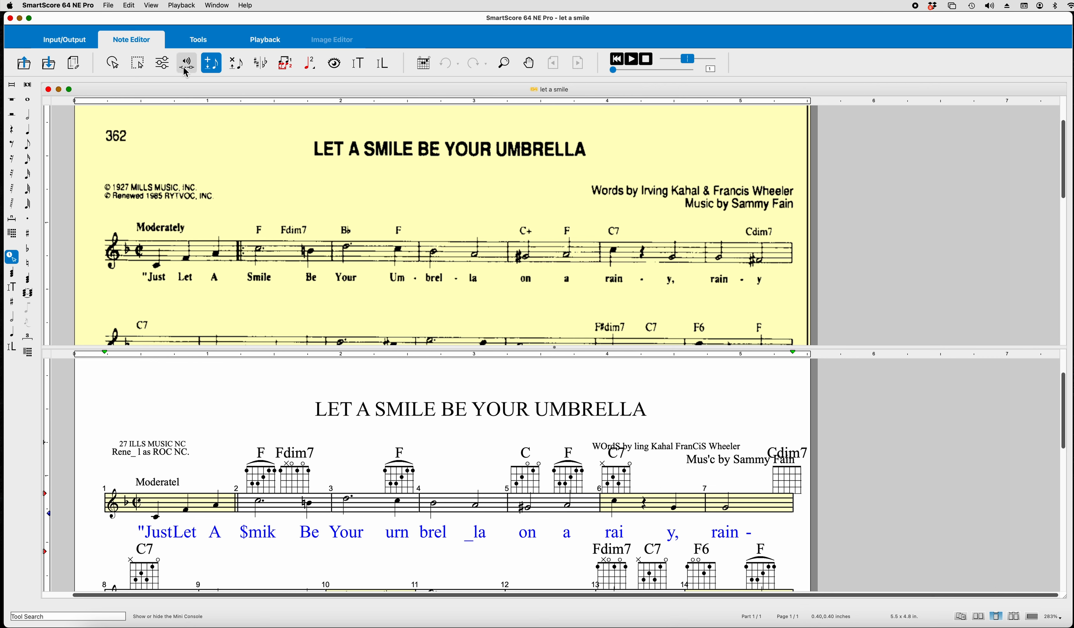
left_click(133, 6)
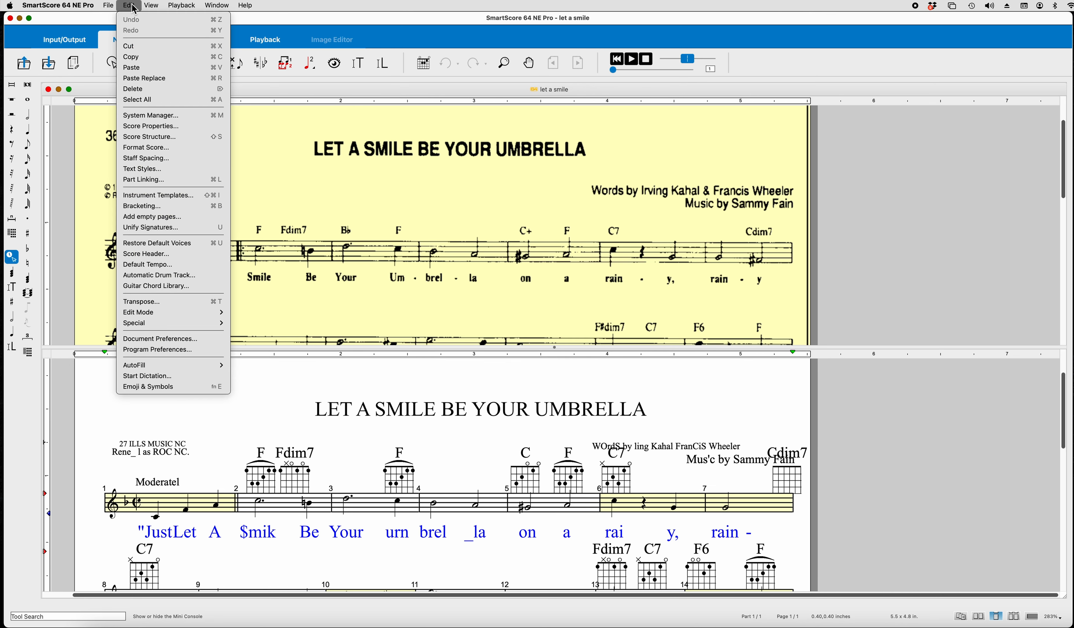
left_click(155, 151)
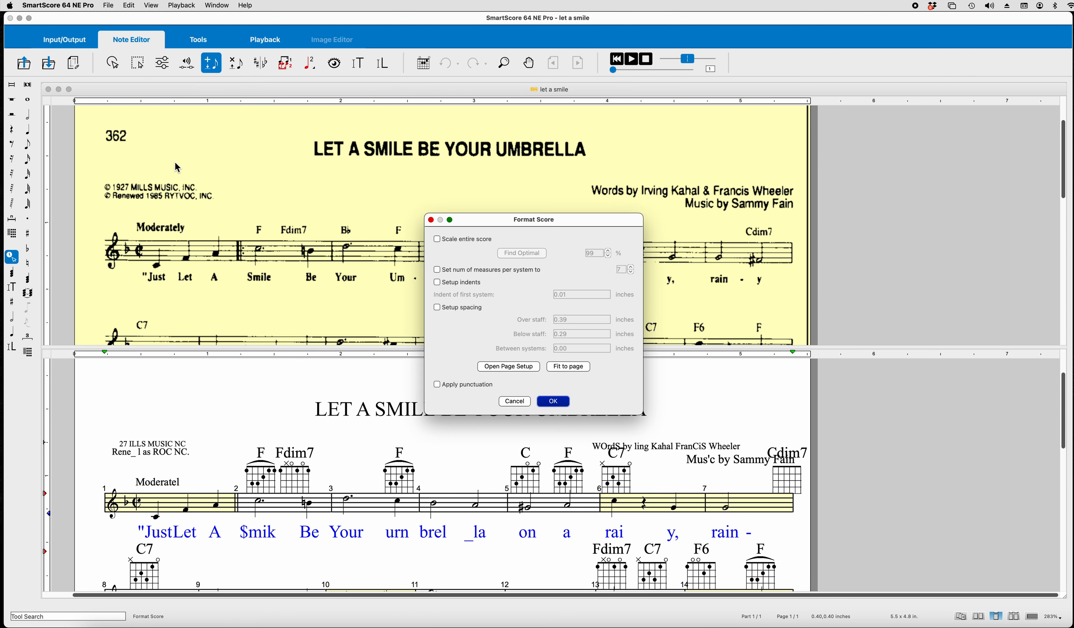
left_click(438, 241)
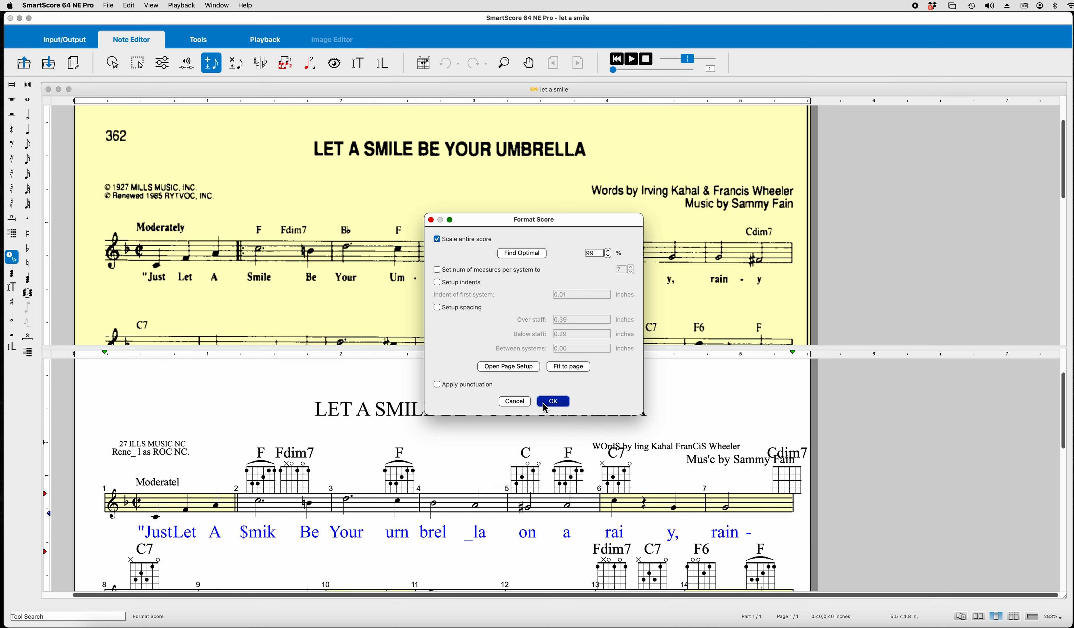
left_click(515, 402)
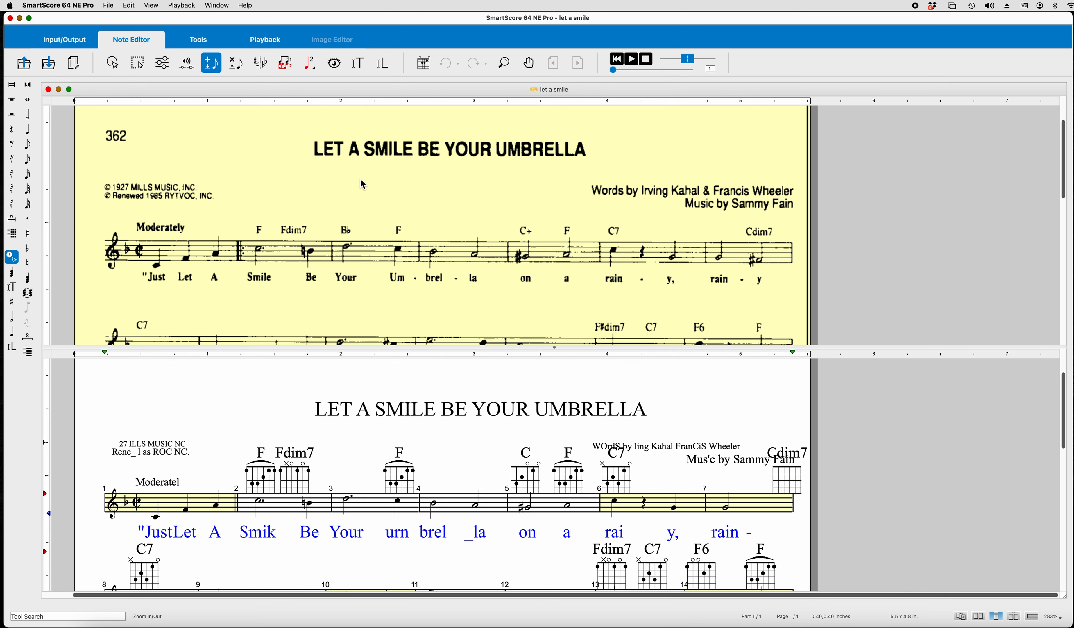
Step: Set the font size of the Lyric text style to 8 and apply it to the score
left_click(130, 6)
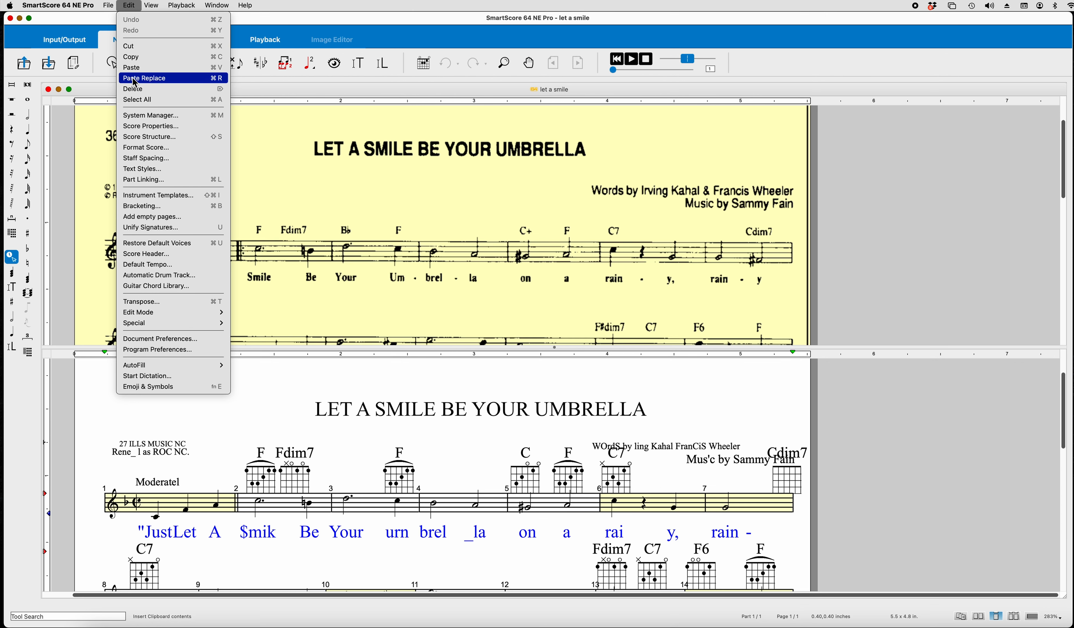
left_click(144, 171)
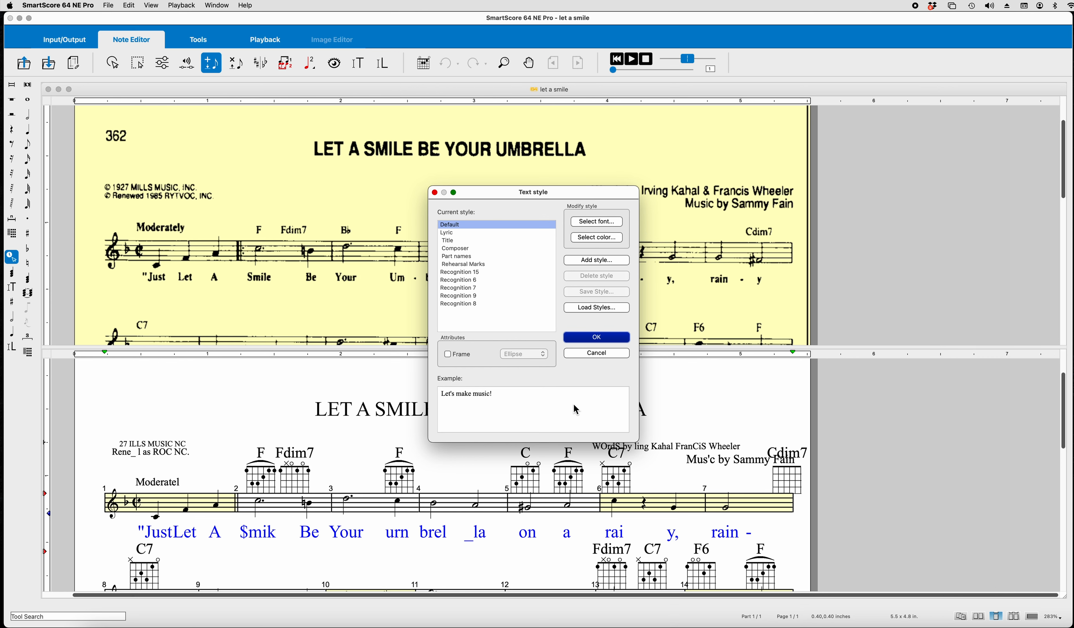
left_click(455, 234)
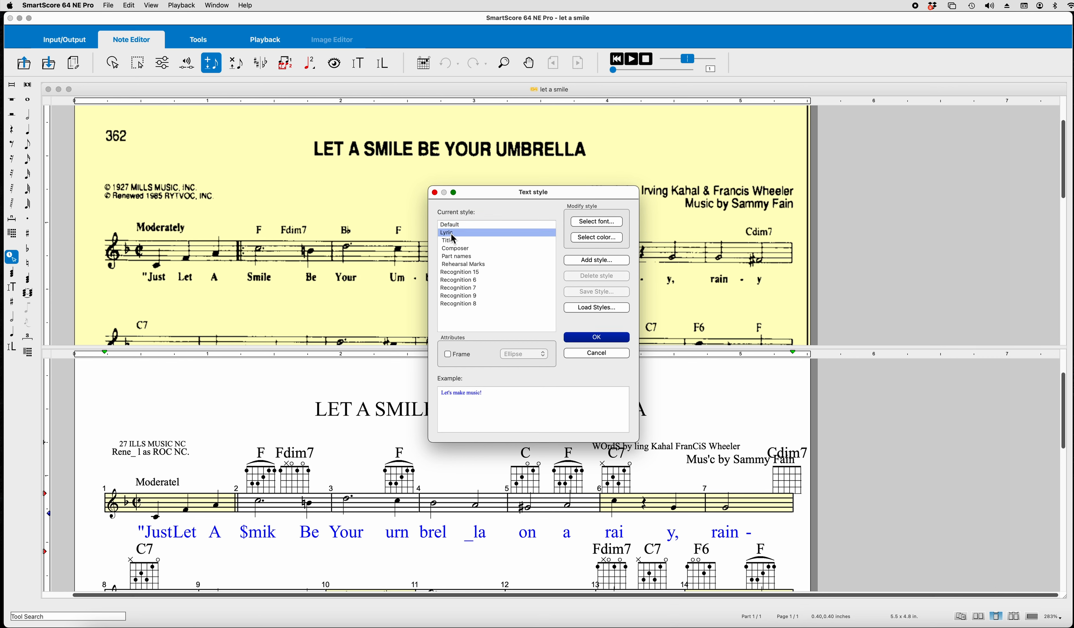
left_click(590, 222)
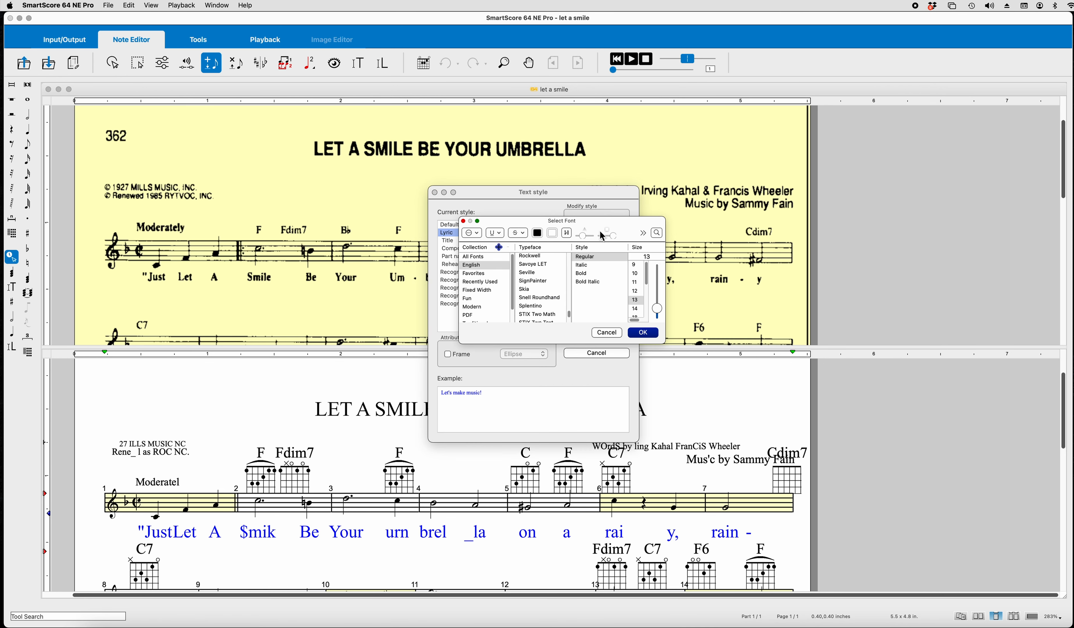
left_click(660, 310)
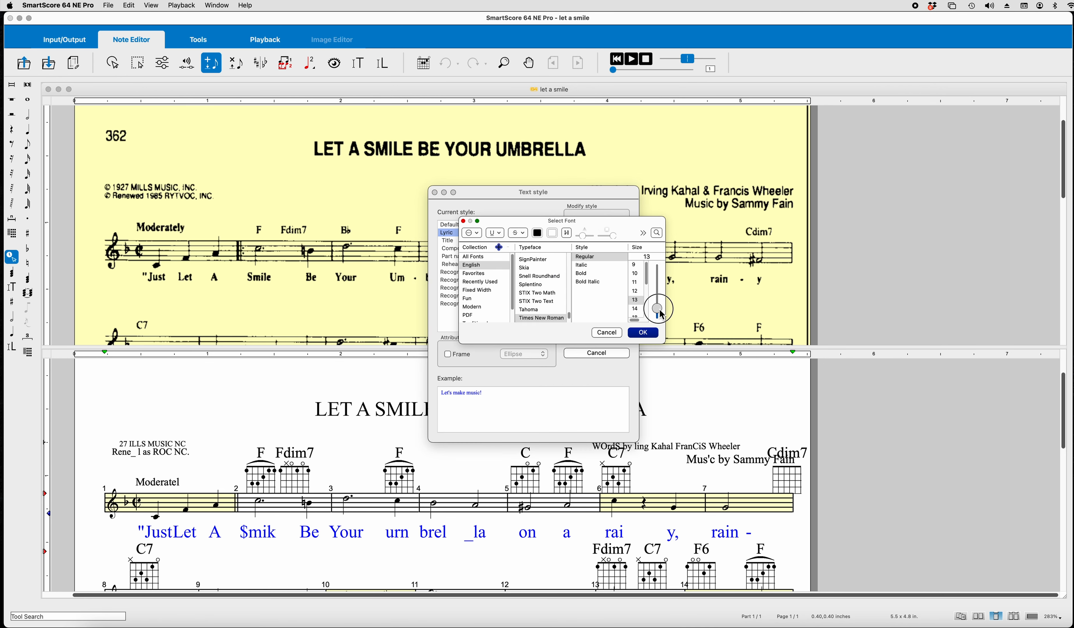
left_click_drag(661, 310, 659, 317)
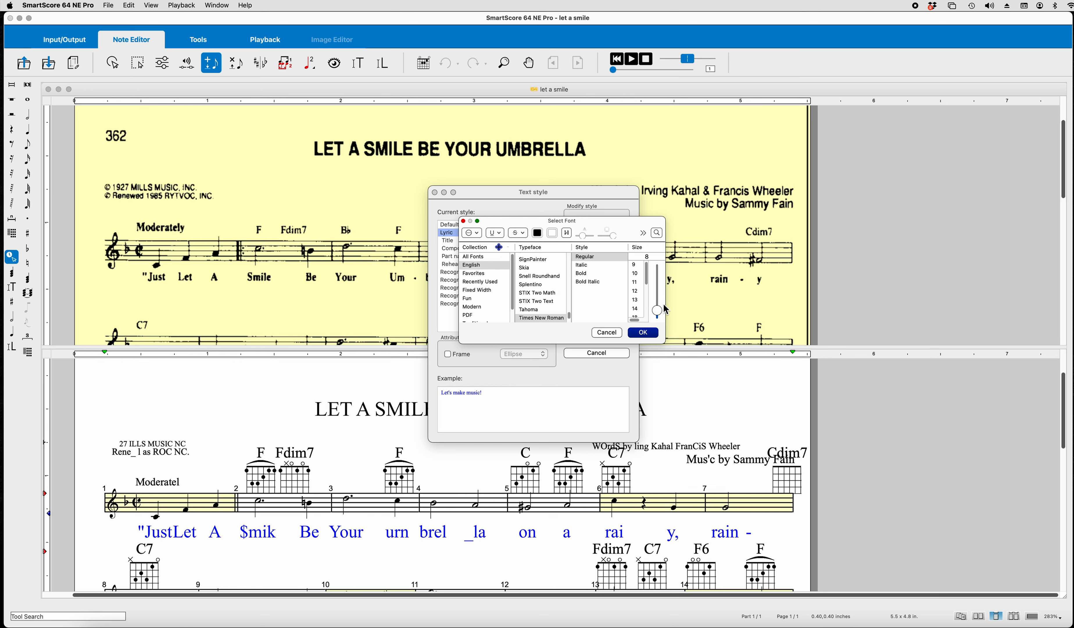
left_click(644, 333)
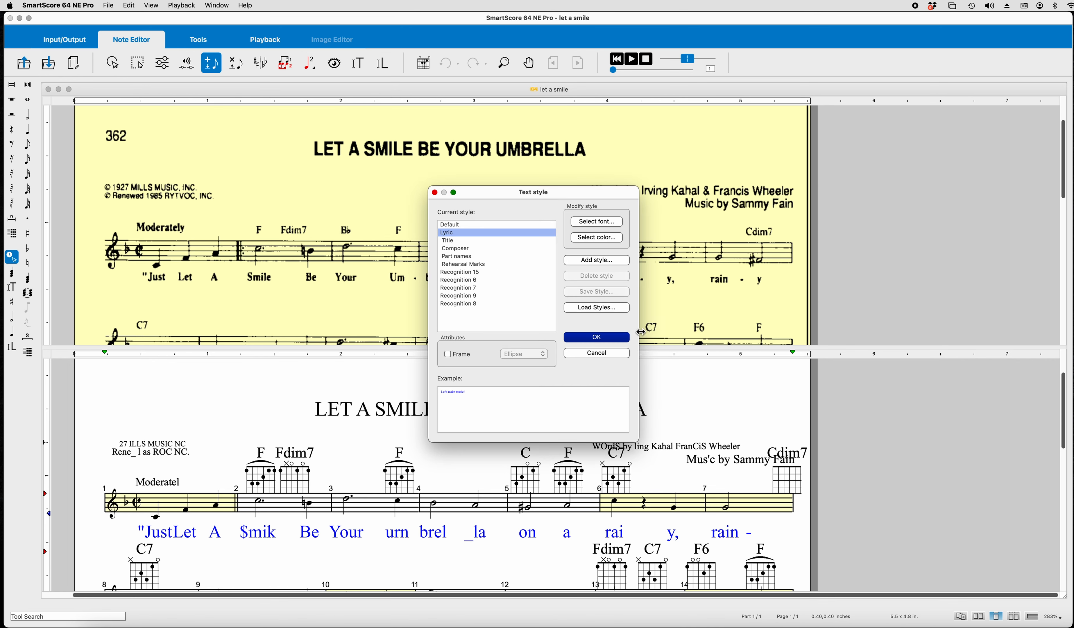
left_click(605, 340)
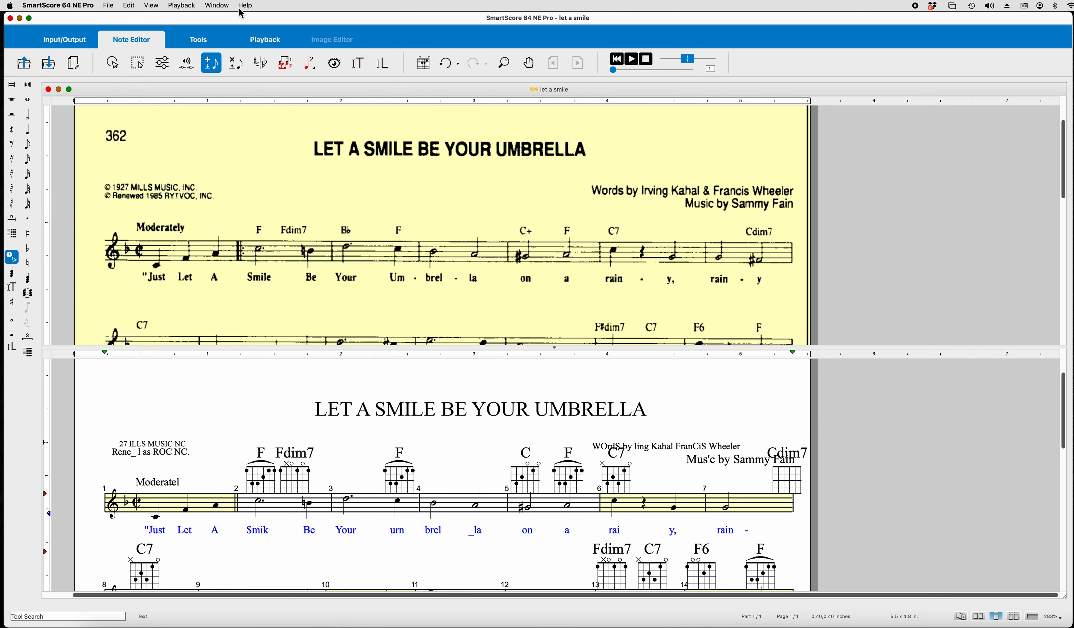
left_click(130, 6)
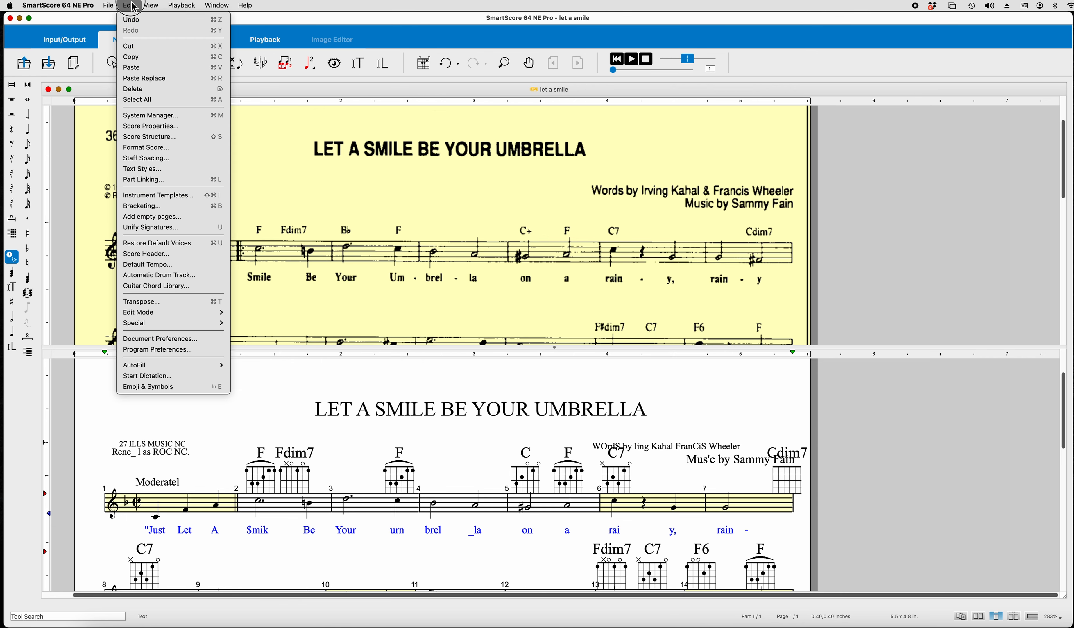
left_click(148, 151)
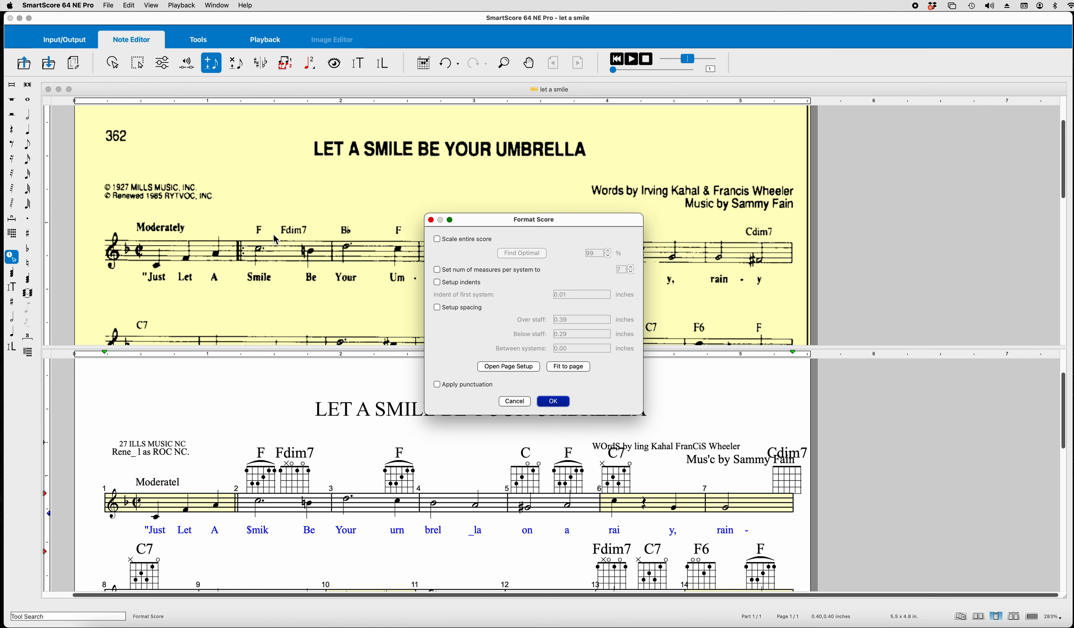
left_click(515, 402)
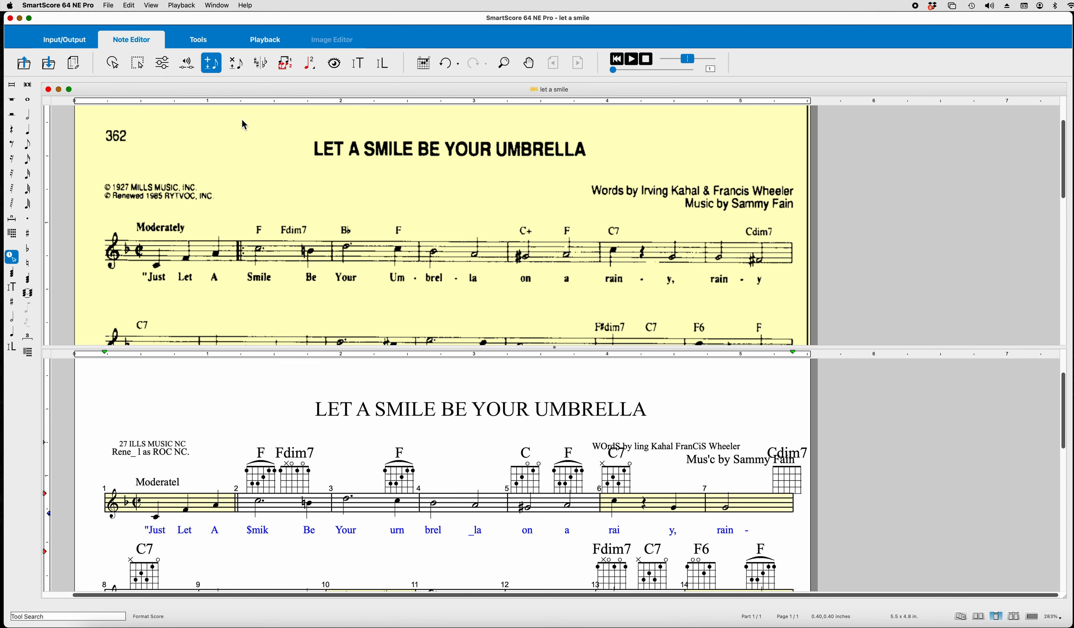
left_click(130, 5)
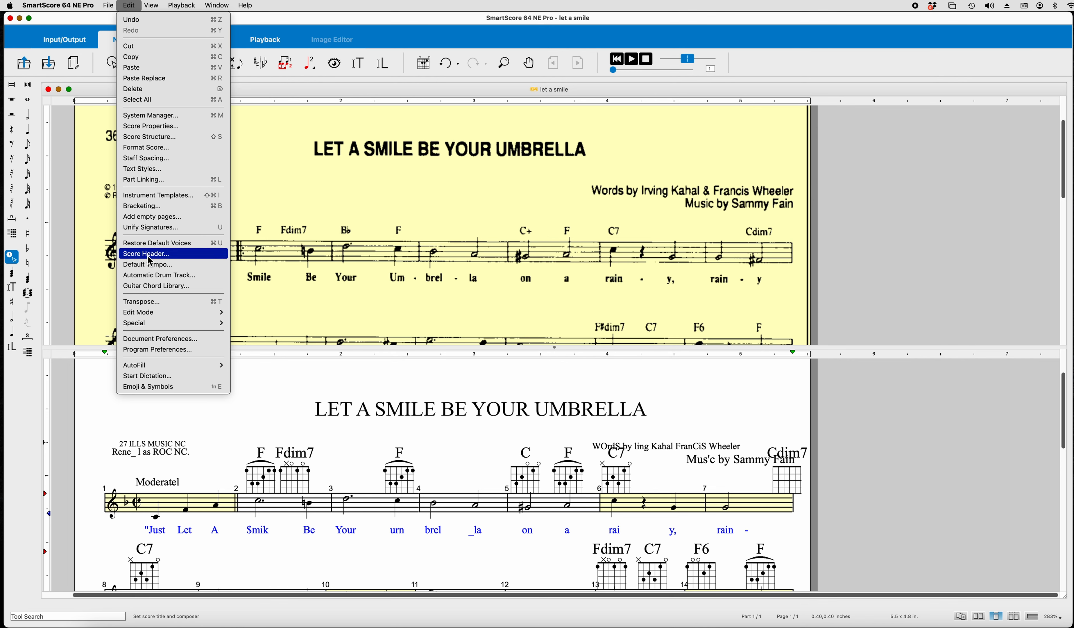
left_click(141, 168)
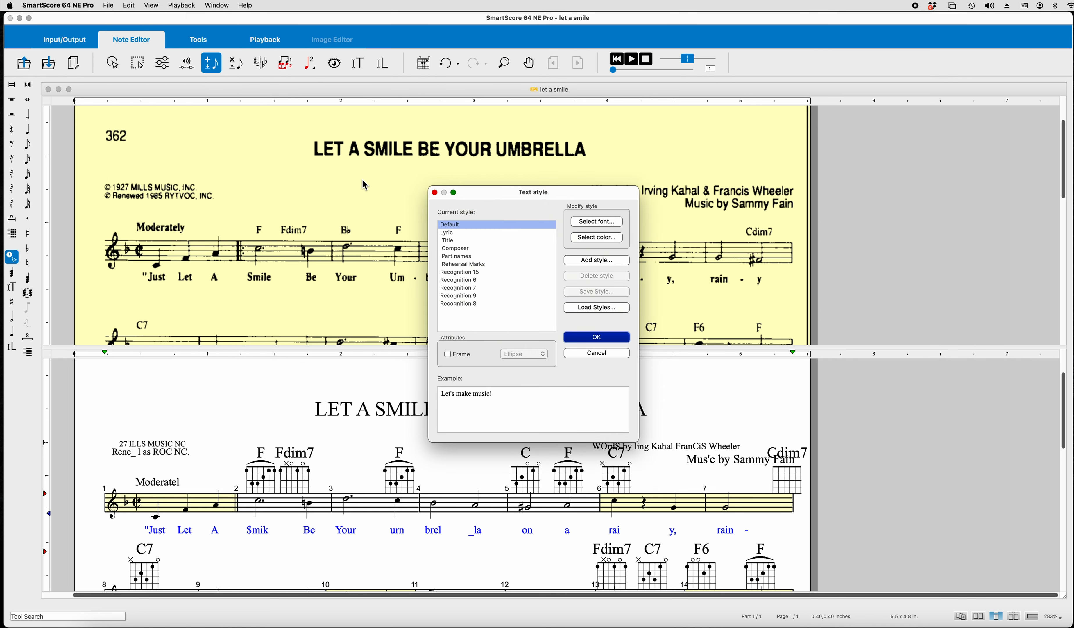
left_click(597, 353)
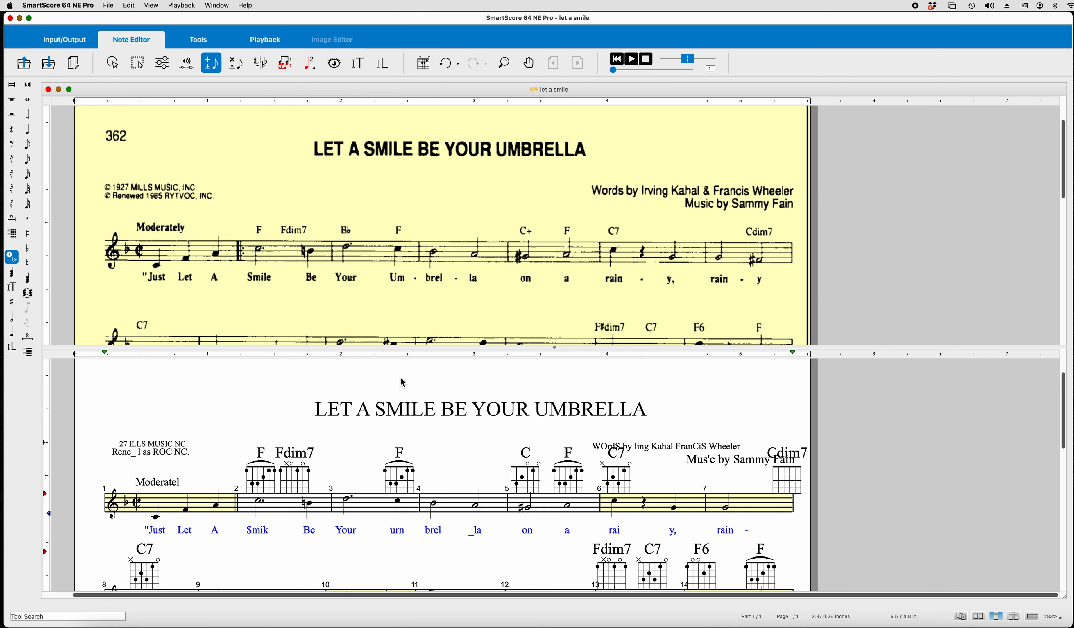
Step: In the document's chord symbol preferences, set the guitar chords scale to 66% and the chord name size to 66%
left_click(126, 6)
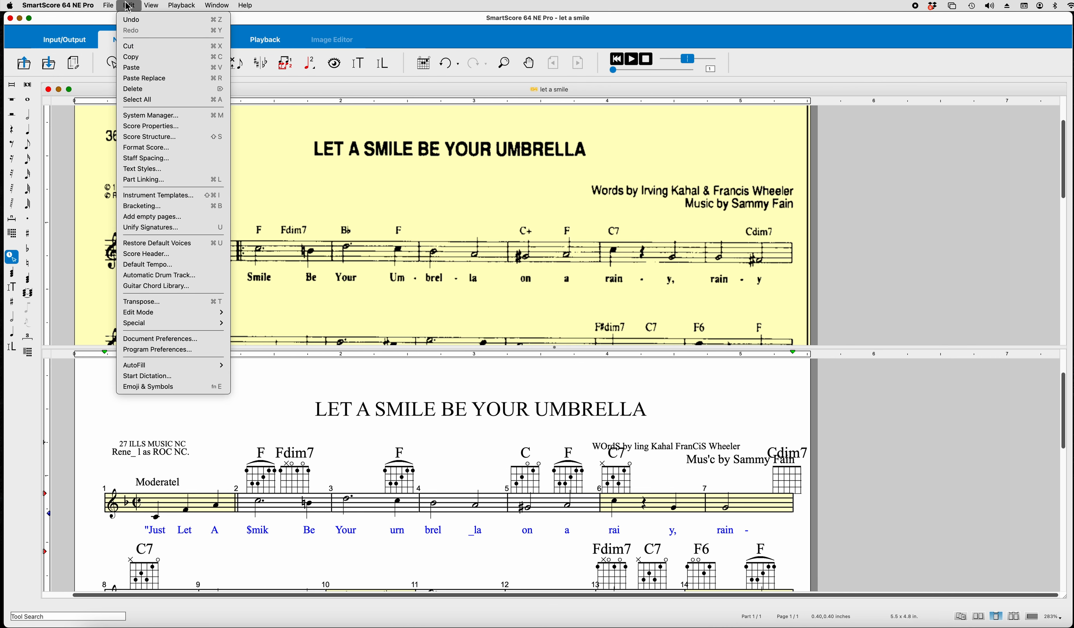
left_click(163, 346)
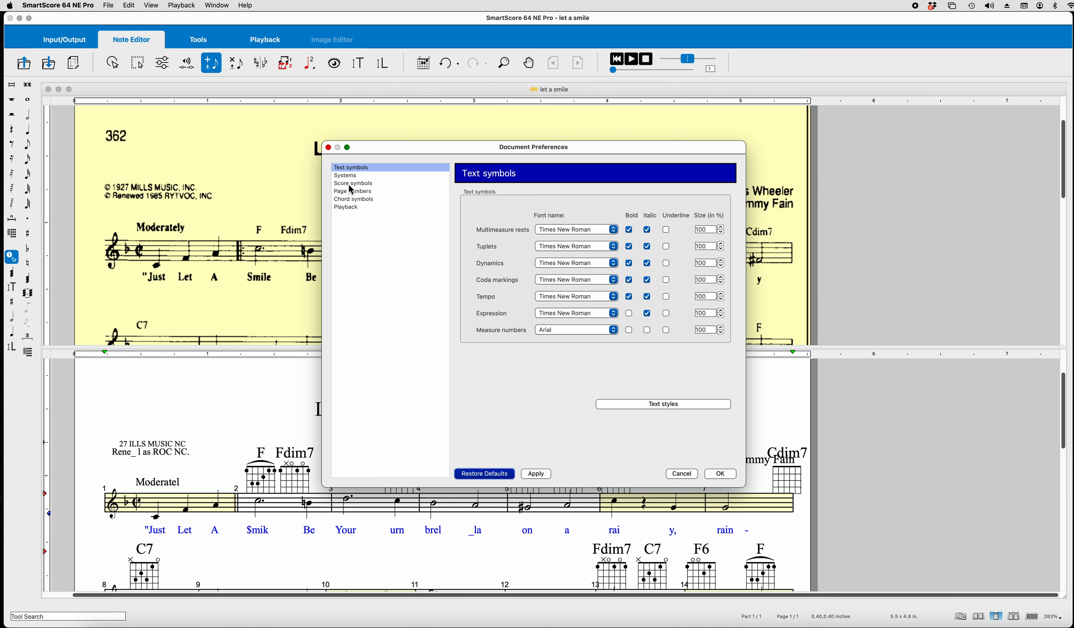
left_click(352, 200)
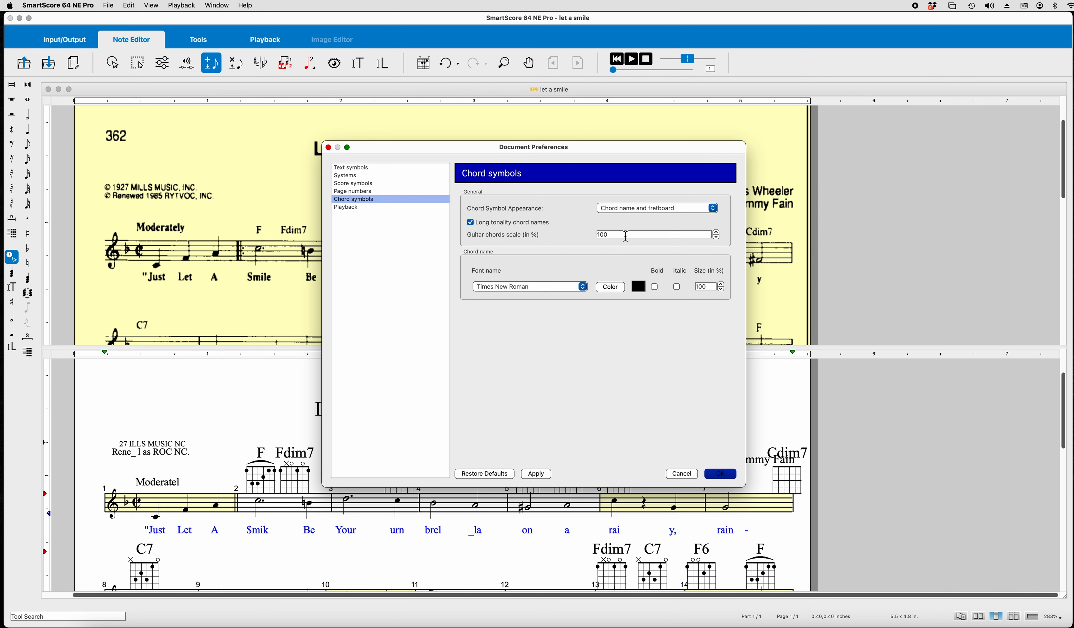
left_click_drag(638, 235, 563, 239)
type("66")
left_click_drag(709, 286, 676, 284)
type("6")
left_click(718, 476)
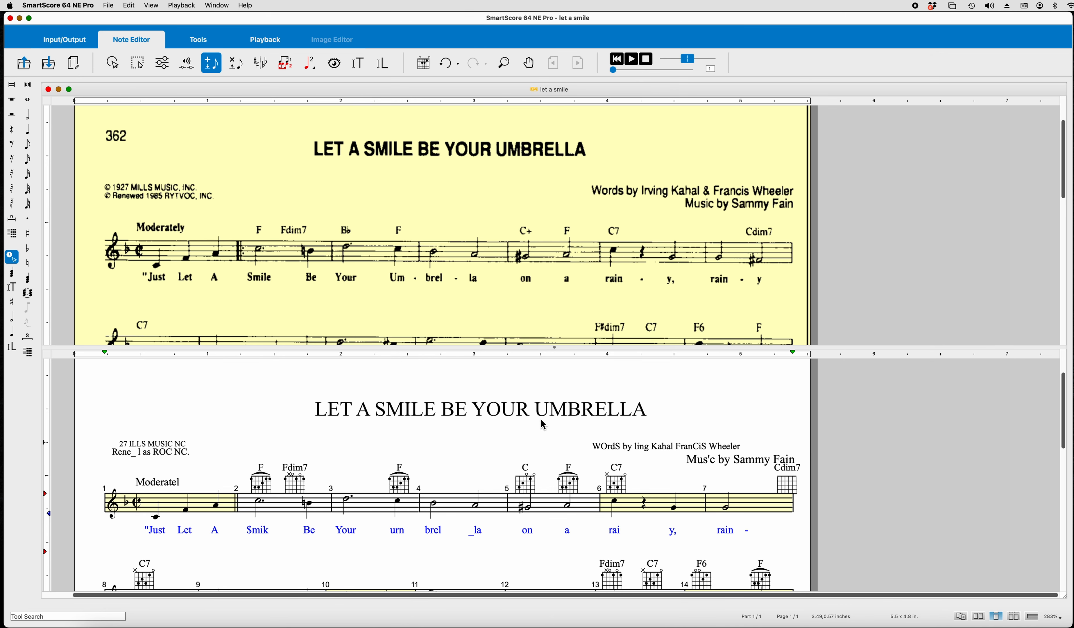
Step: Display the chord symbols as chord names only, without fretboard diagrams
scroll(545, 425, "down", 5)
scroll(542, 423, "up", 3)
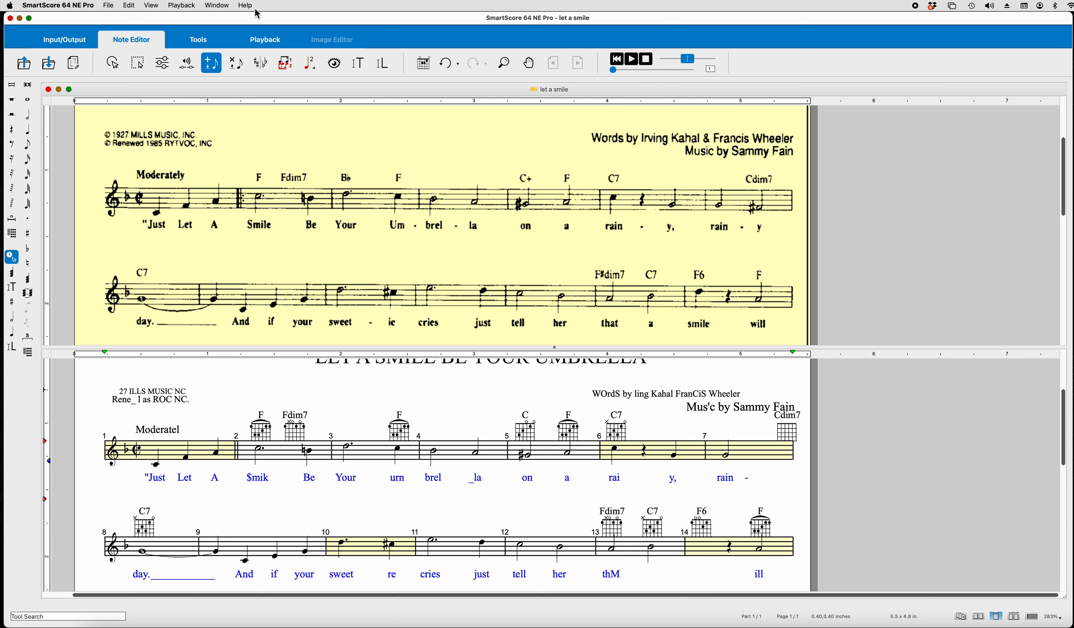
left_click(155, 6)
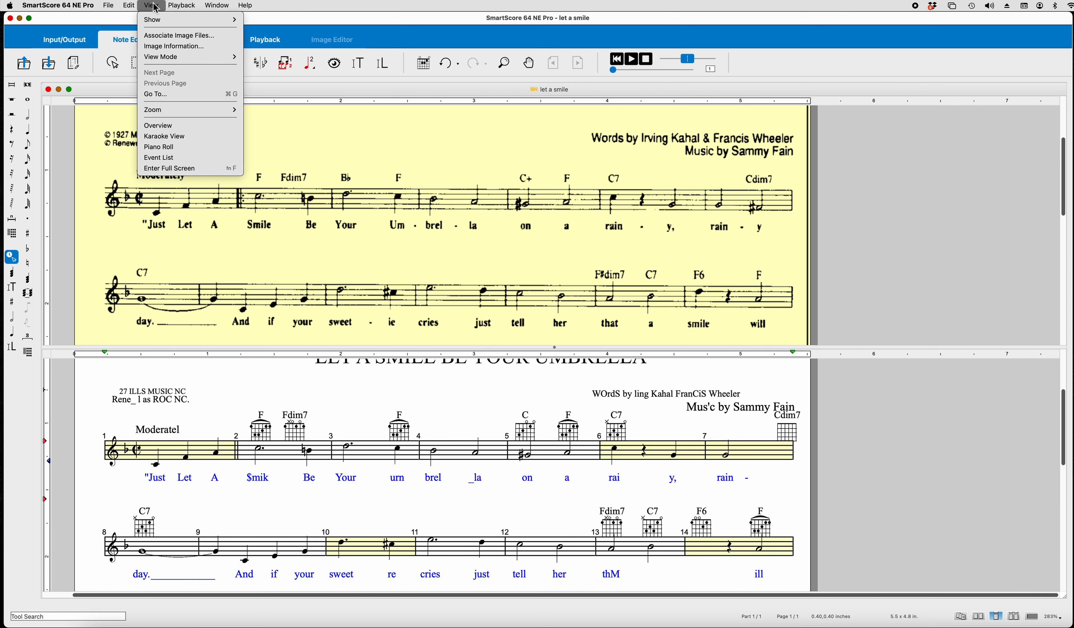
mouse_move(156, 21)
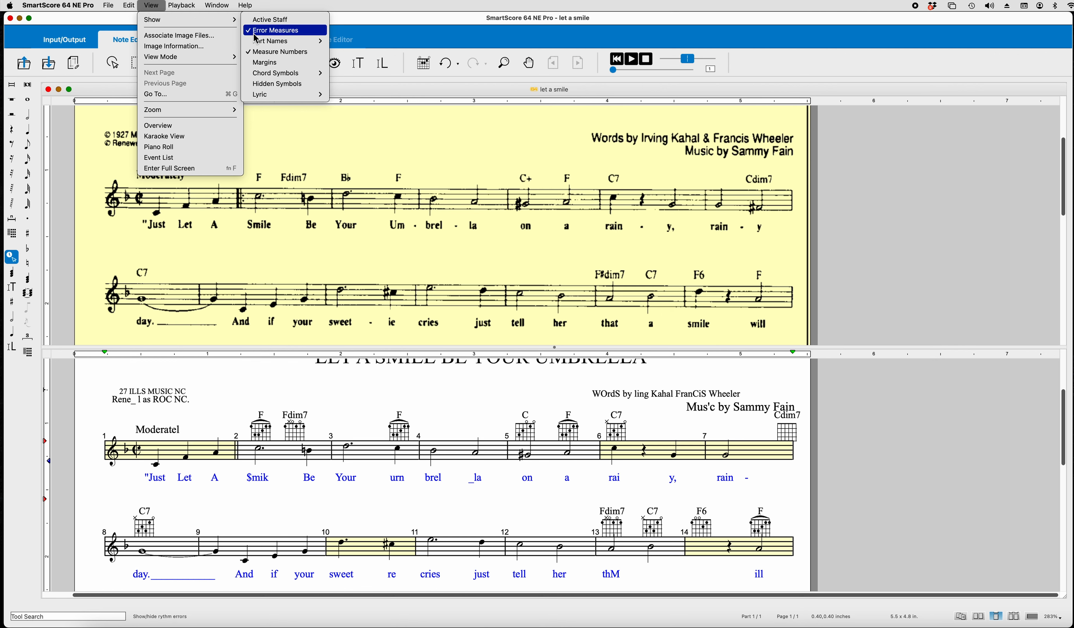
mouse_move(267, 76)
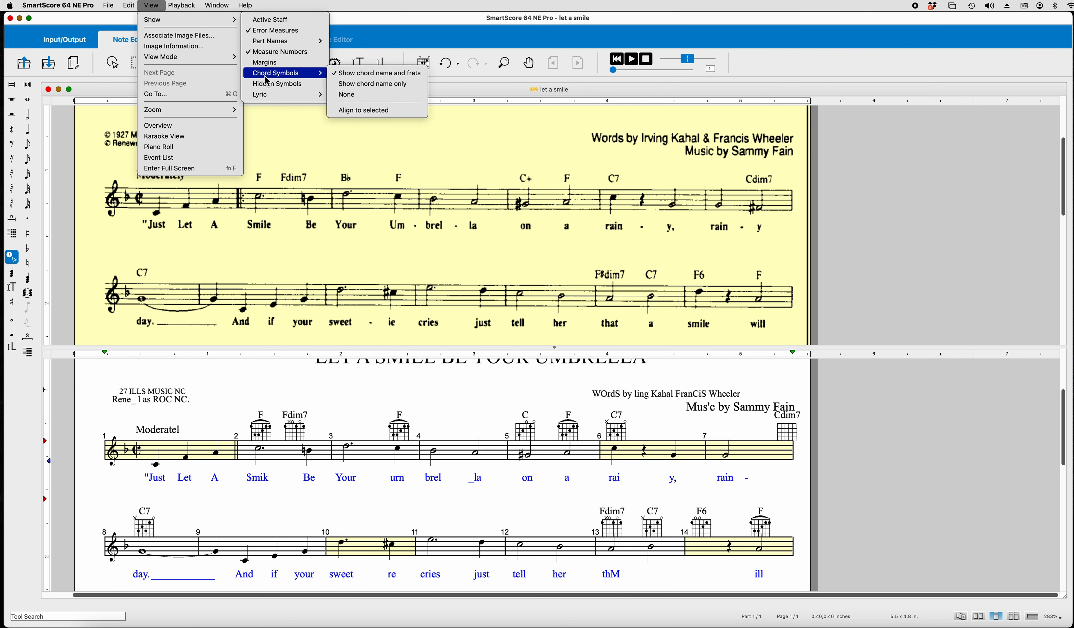
left_click(370, 84)
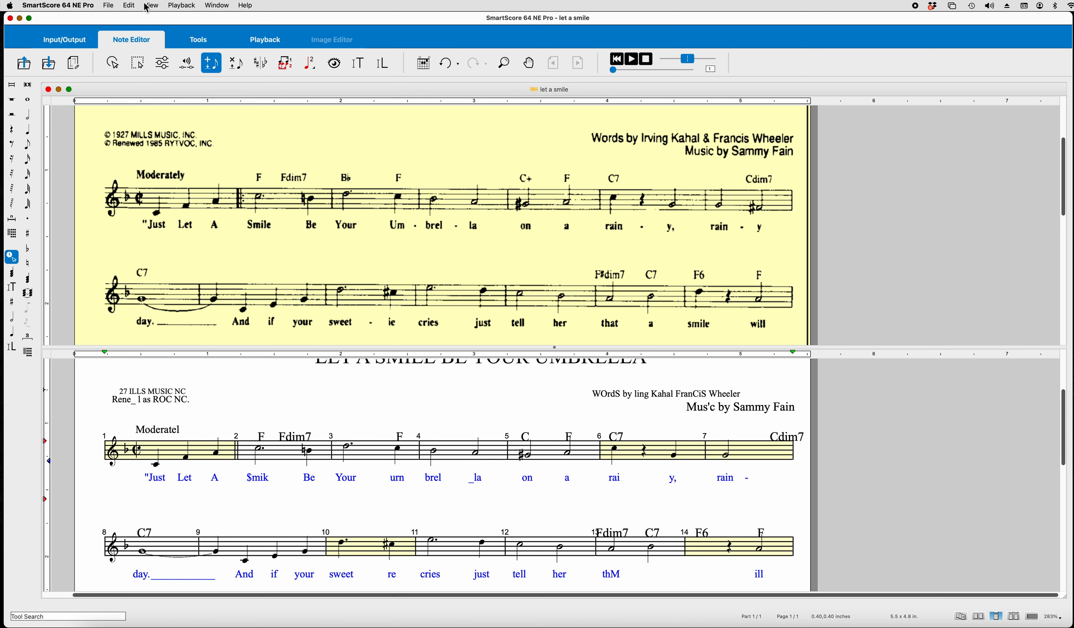
Step: Reduce the chord name size in the document's chord symbol preferences to 50%
left_click(130, 5)
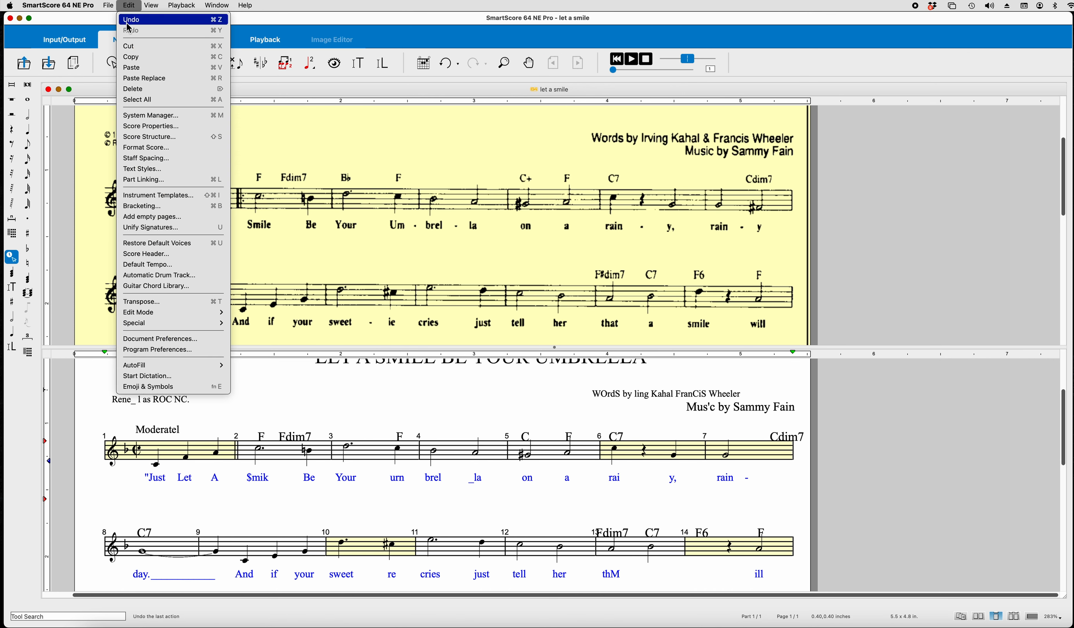
left_click(161, 339)
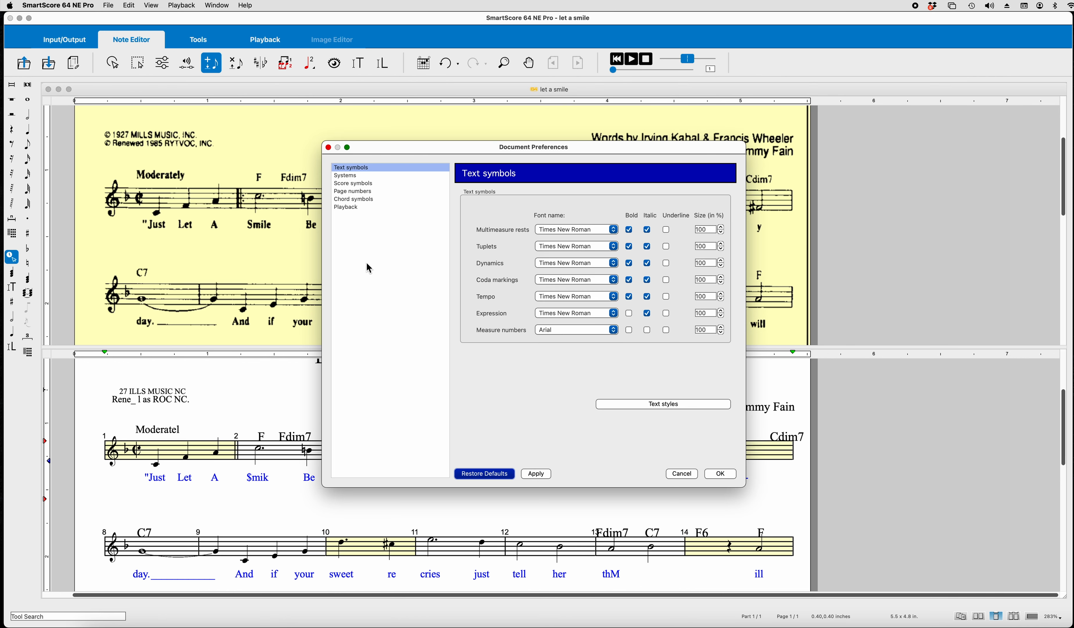
left_click(361, 201)
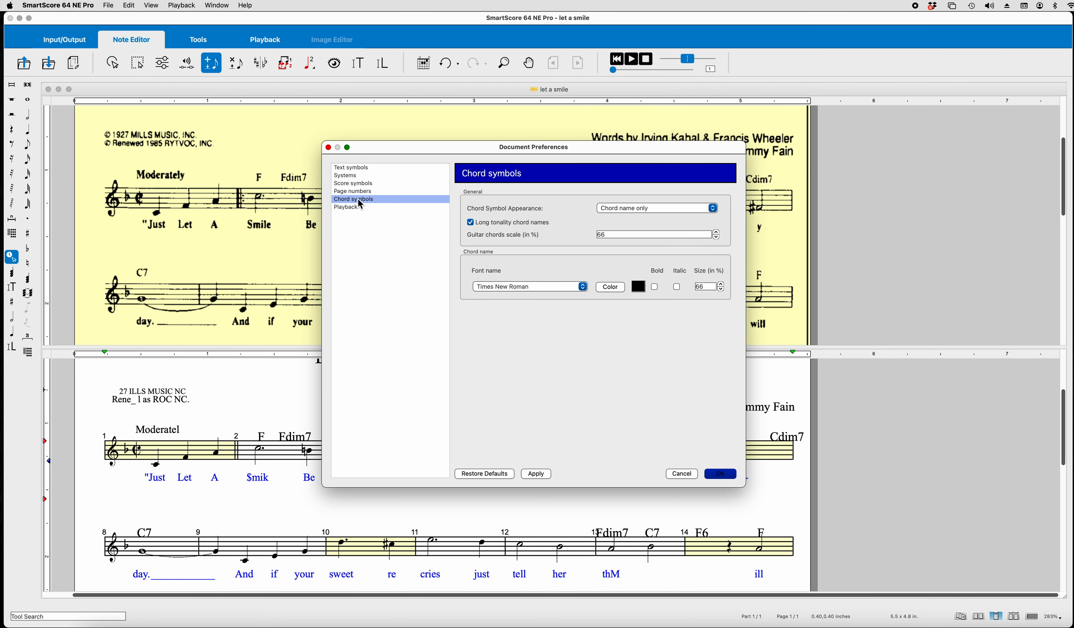
double_click(710, 286)
type("50")
left_click(720, 474)
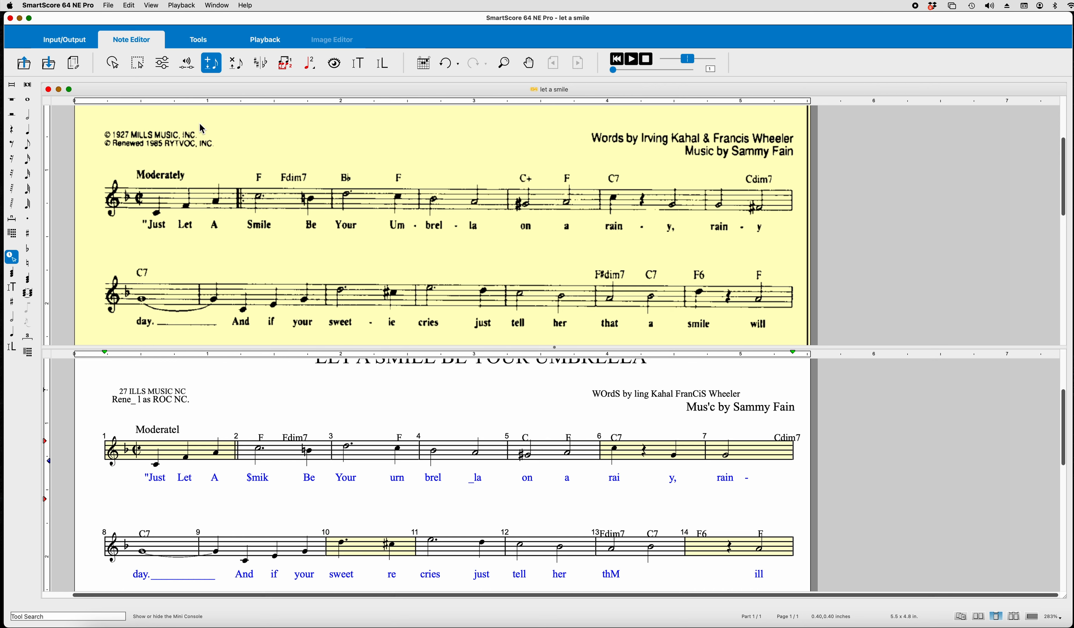
Step: Change the duration of the last note in measure 6 to 1/2 in its note properties
left_click(110, 64)
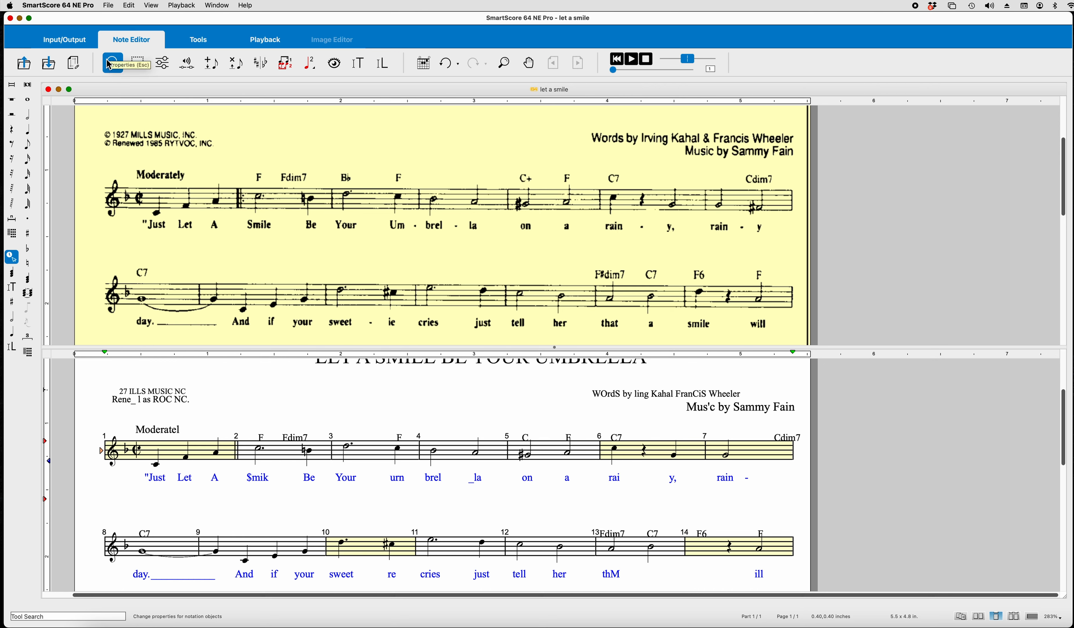
left_click(676, 458)
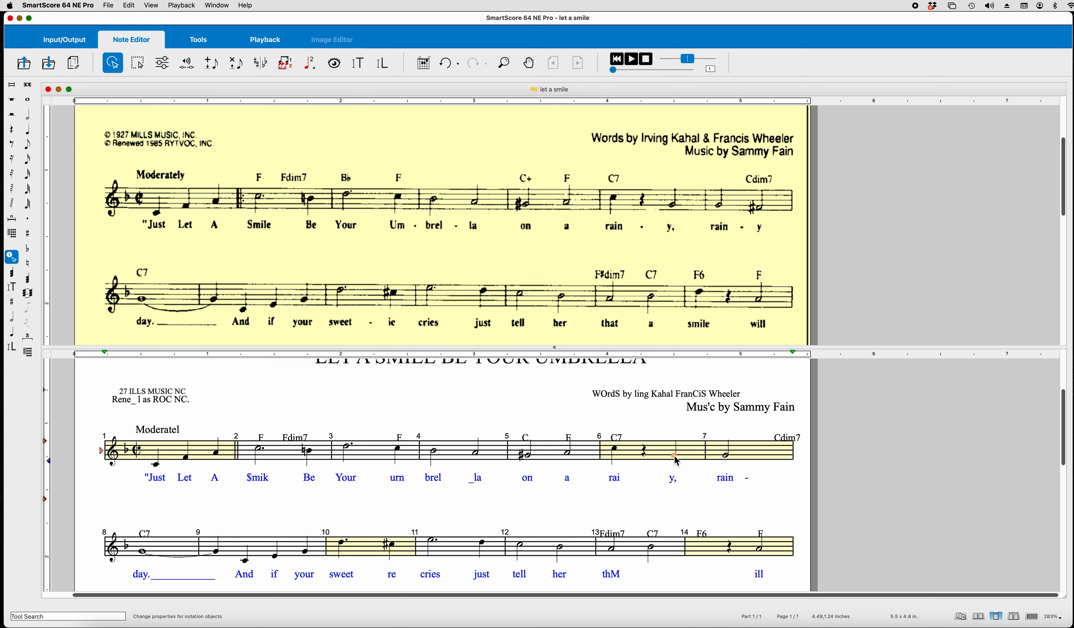
double_click(676, 460)
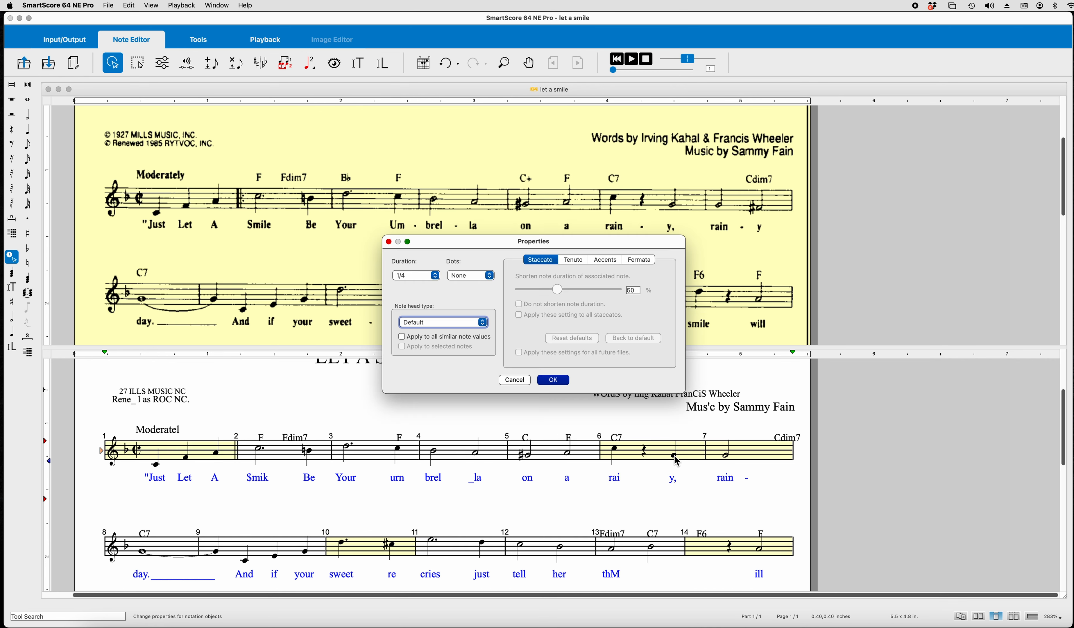
left_click(435, 275)
left_click(418, 264)
left_click(556, 380)
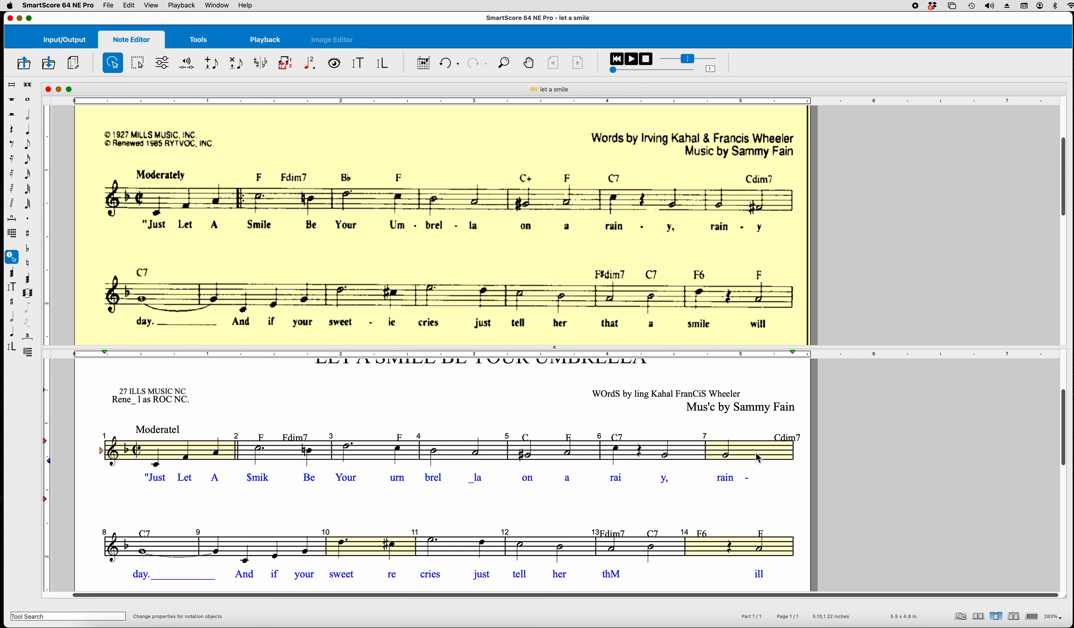
Step: Insert a half note F as the second note of measure 7 and put a sharp in front of it
key("2")
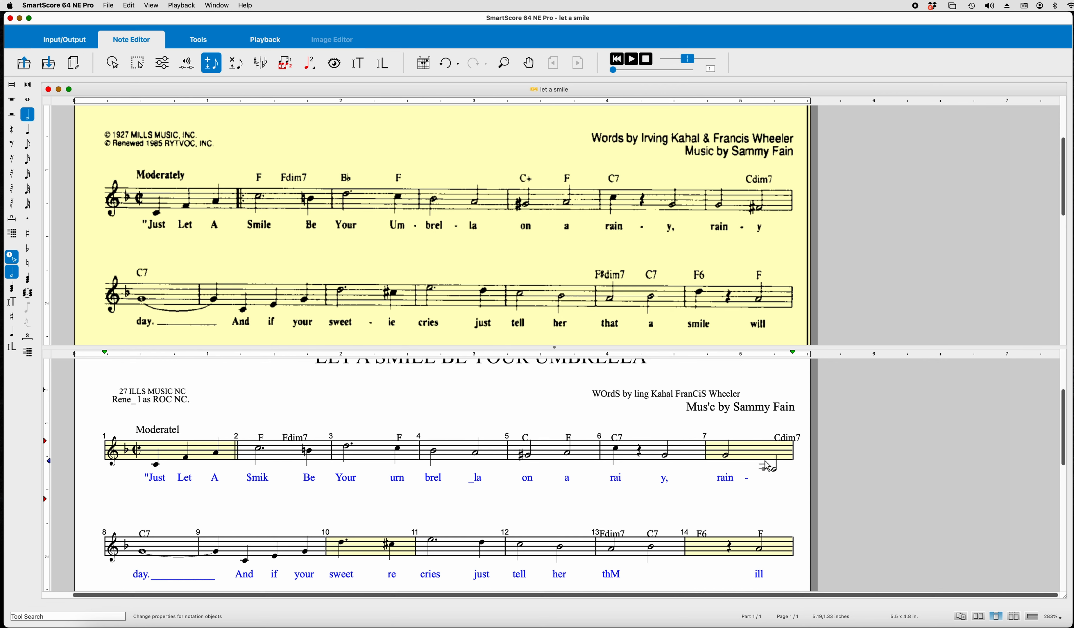
left_click(769, 462)
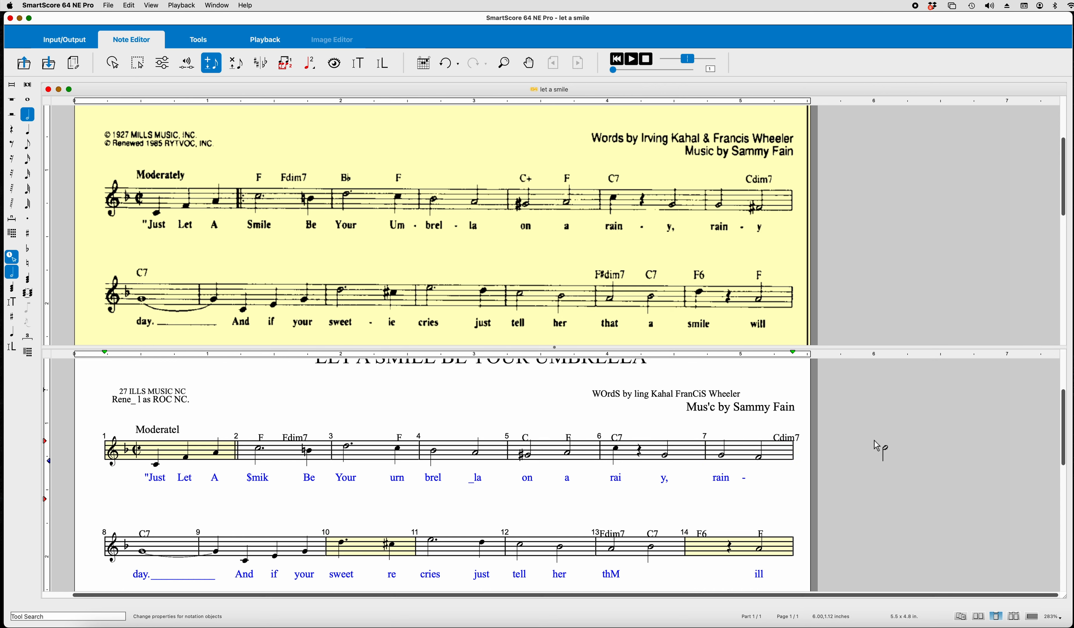
left_click(28, 233)
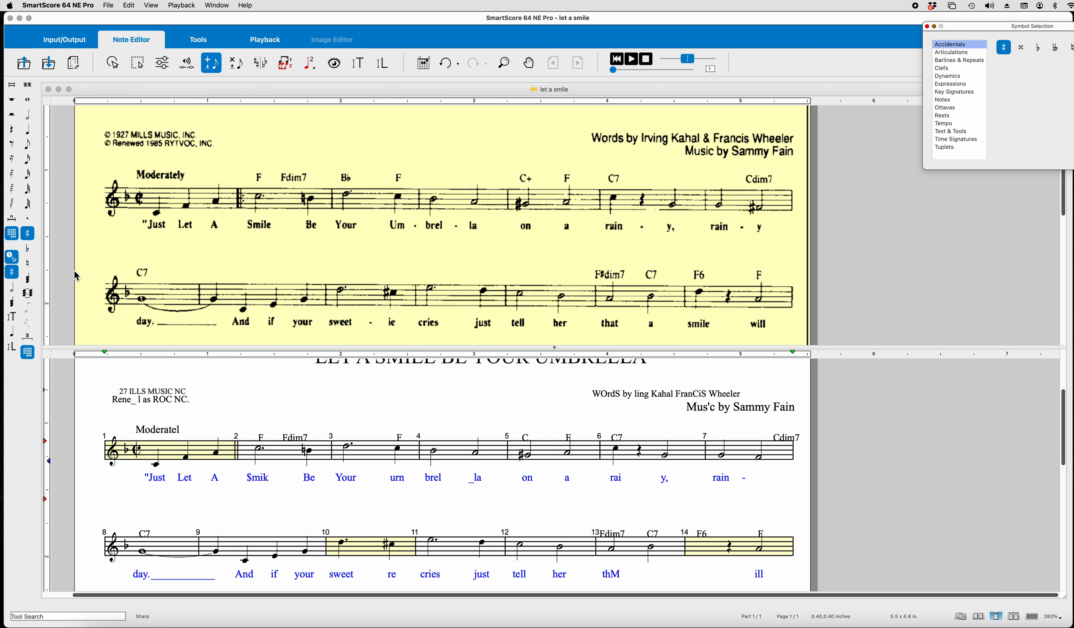
left_click(762, 461)
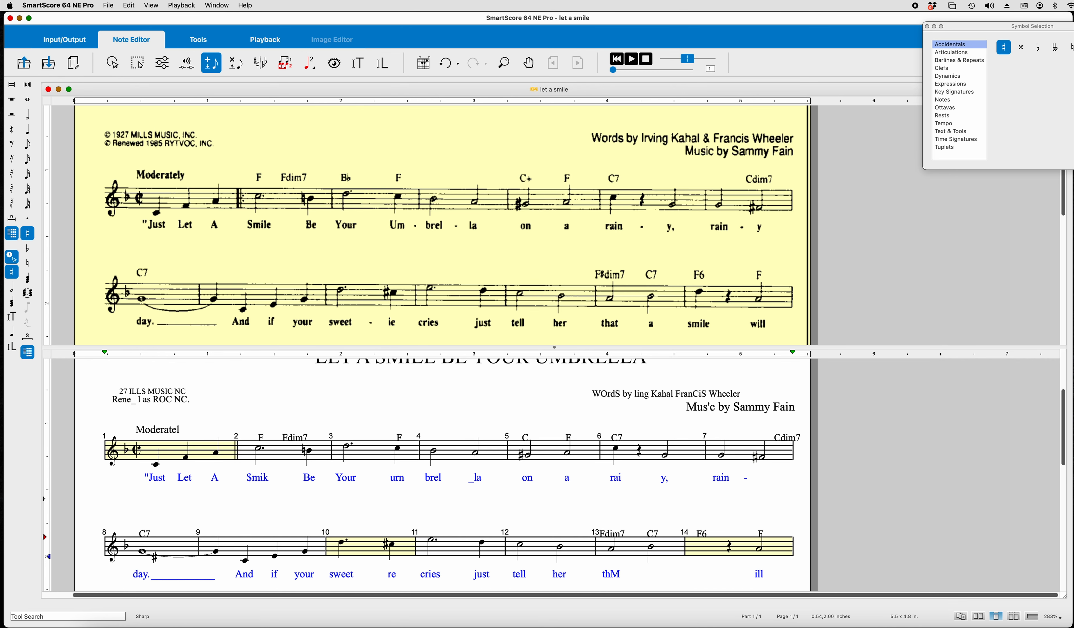
Step: Set the duration of the dotted D in measure 10 to 1/2, and insert a quarter note D at the start of measure 14
scroll(384, 553, "down", 3)
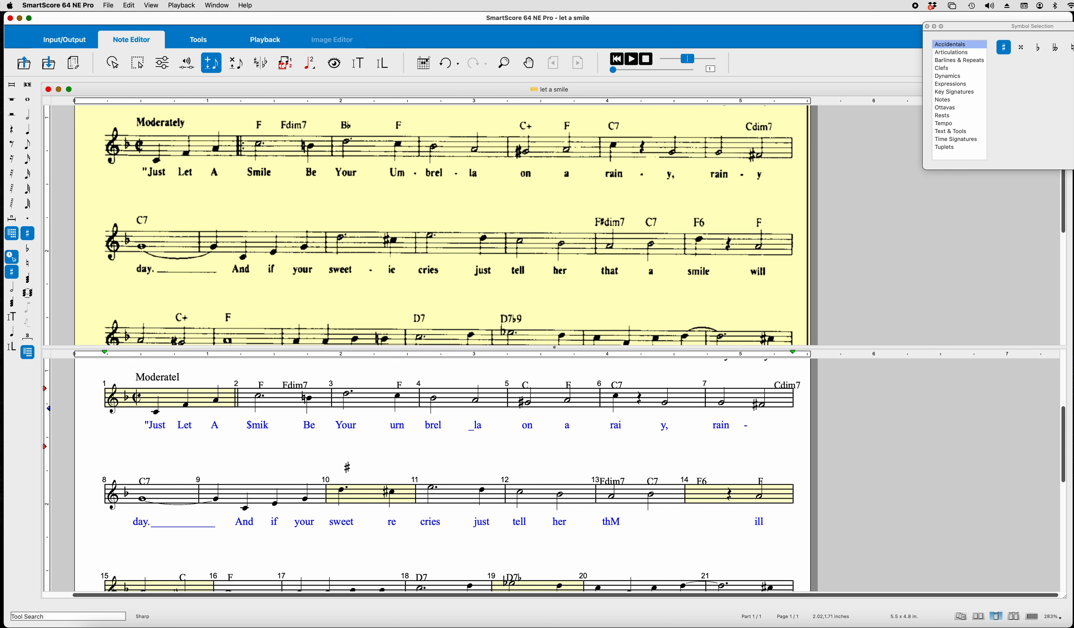
key("Escape")
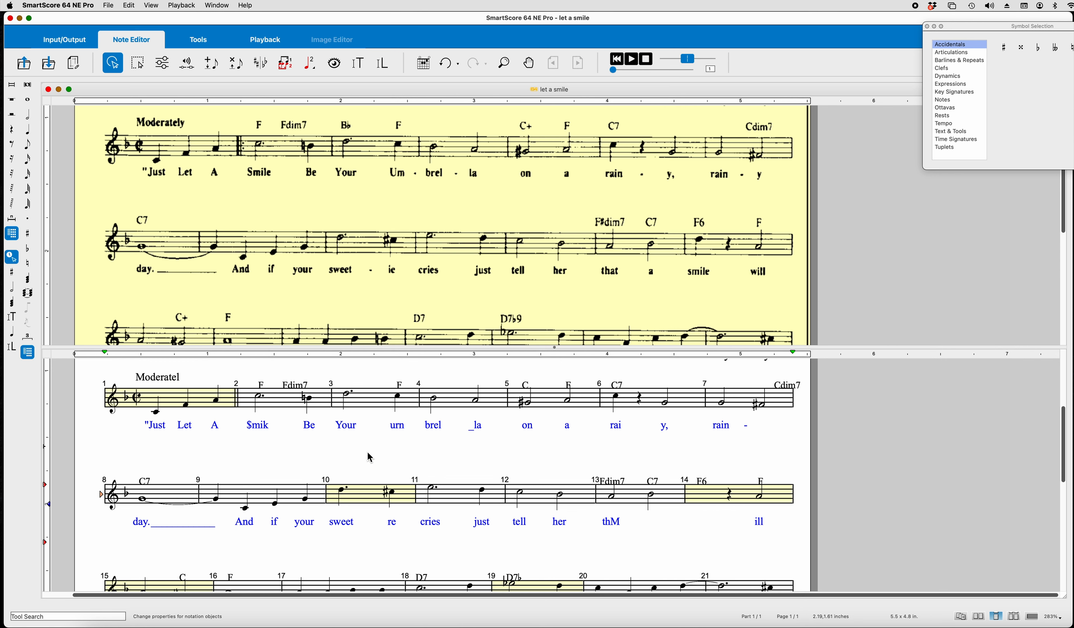
left_click(344, 496)
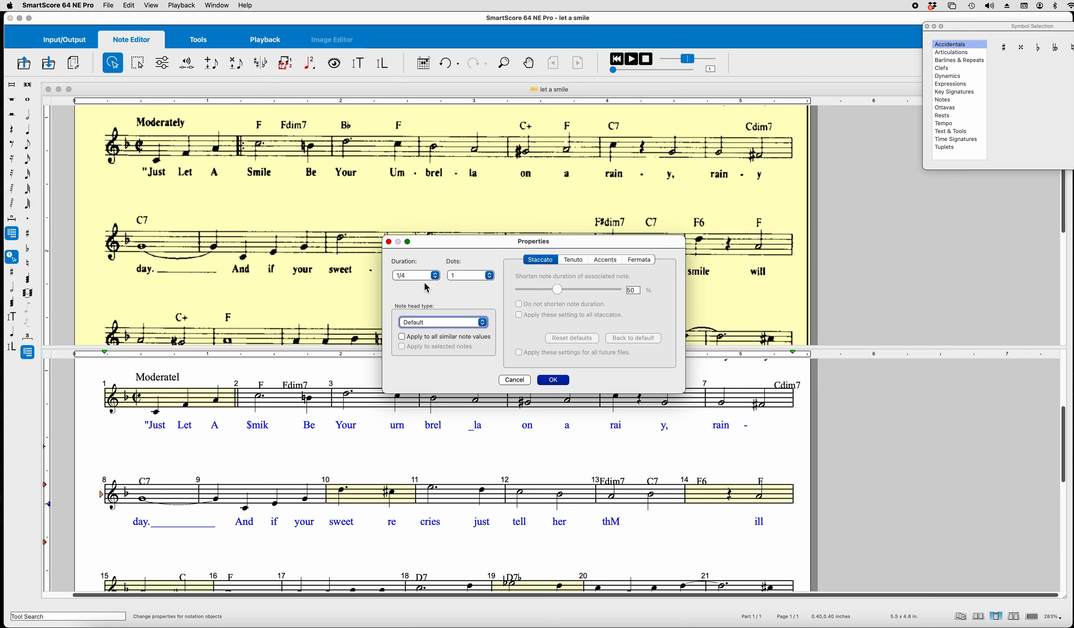
left_click(437, 279)
left_click(419, 264)
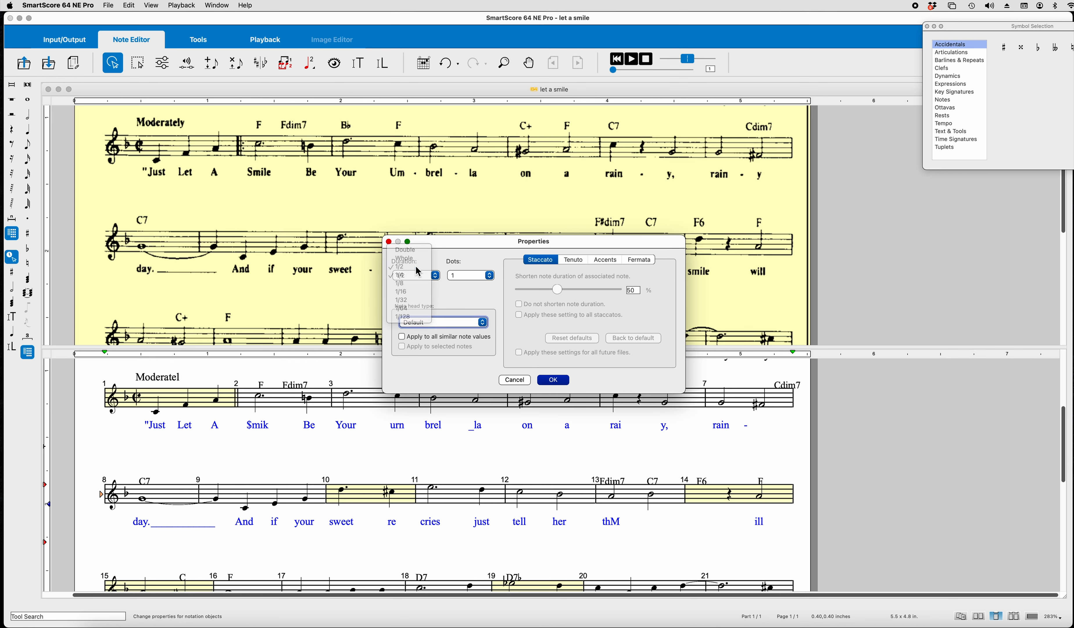
left_click(554, 380)
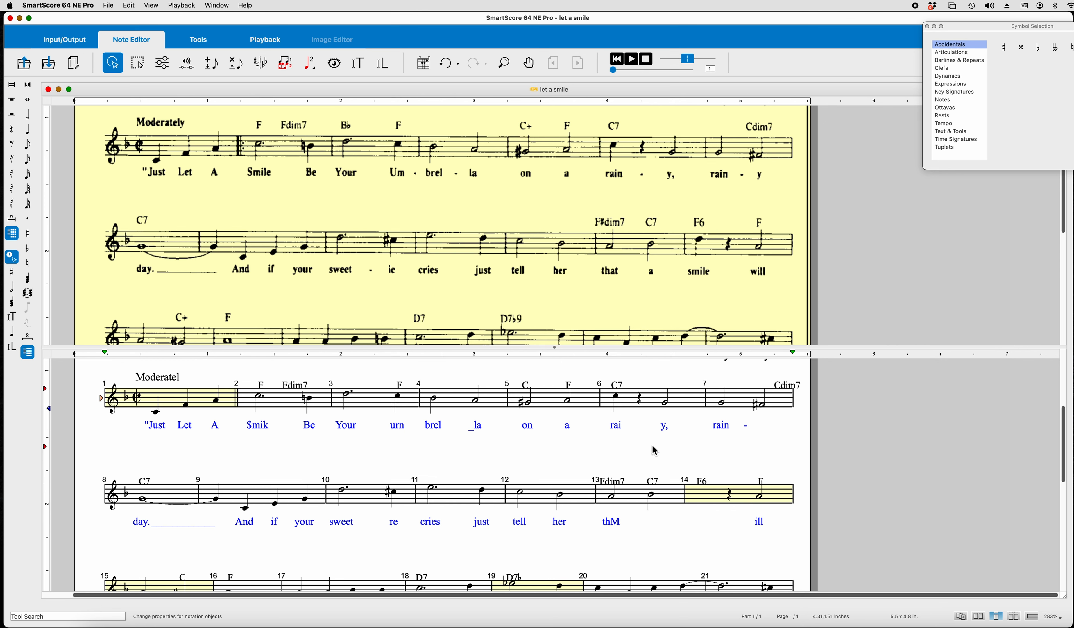
key("q")
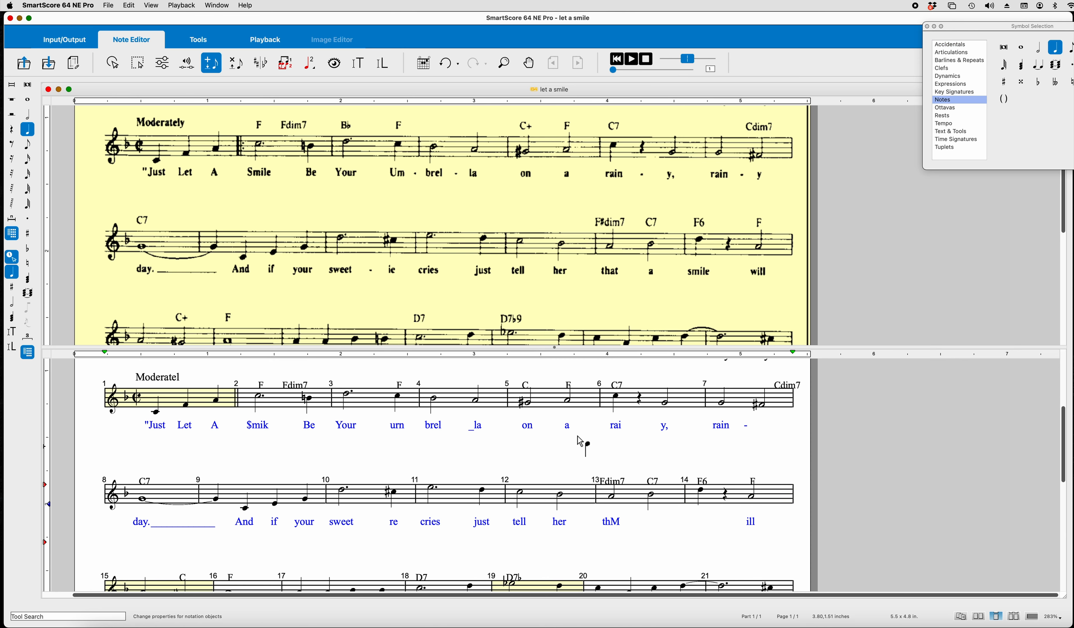
Step: Change the G-sharp in measure 15 to a half note and add an augmentation dot to the first note of measure 19
scroll(483, 463, "down", 2)
scroll(155, 568, "down", 2)
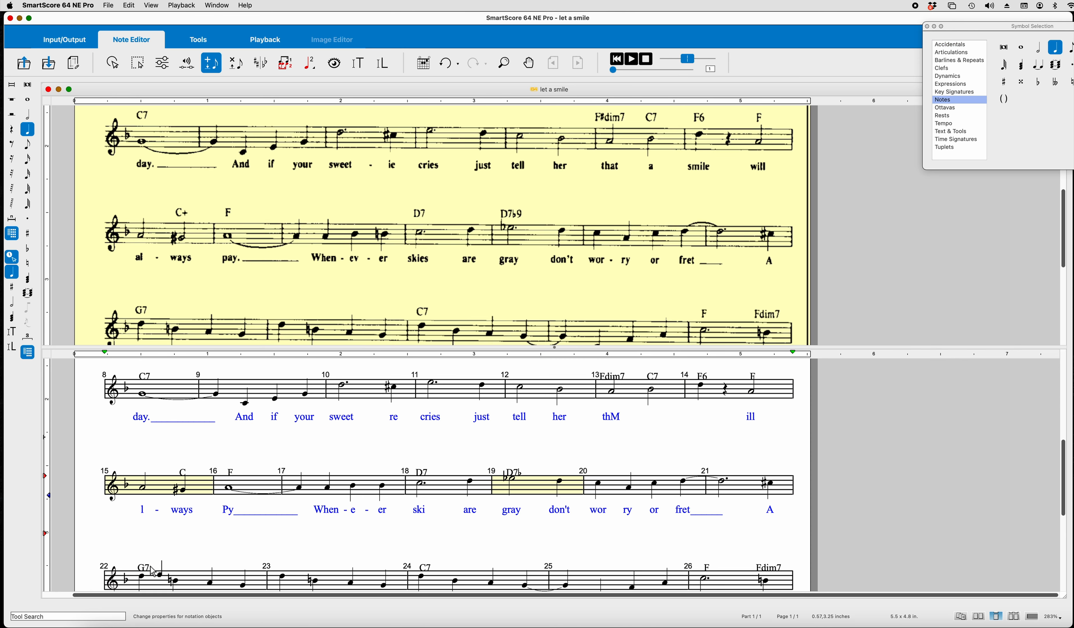
left_click(184, 494)
key("Escape")
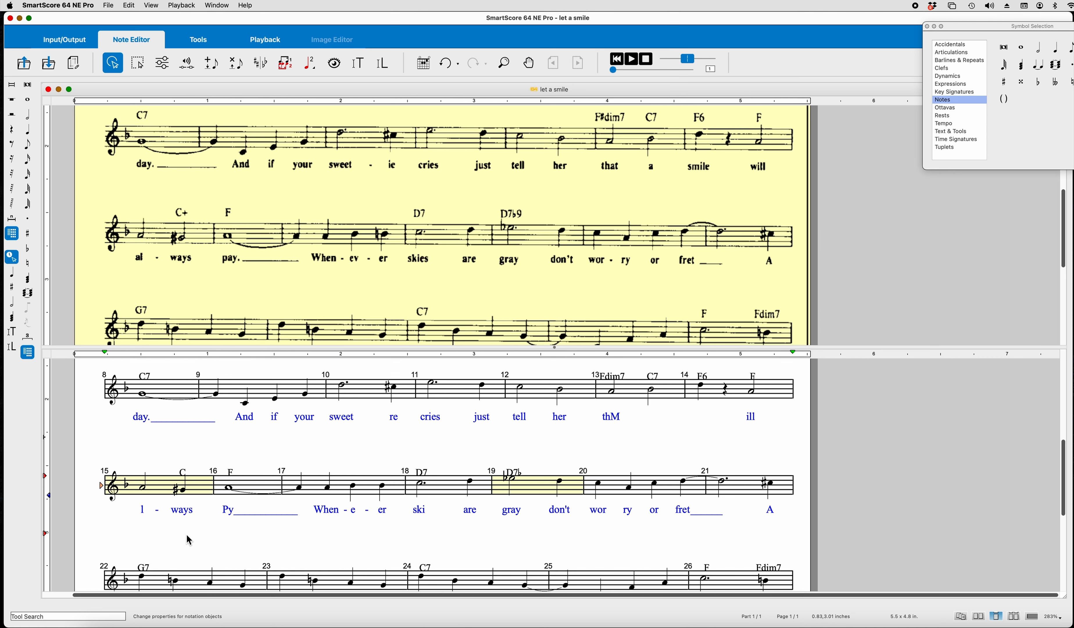
key("2")
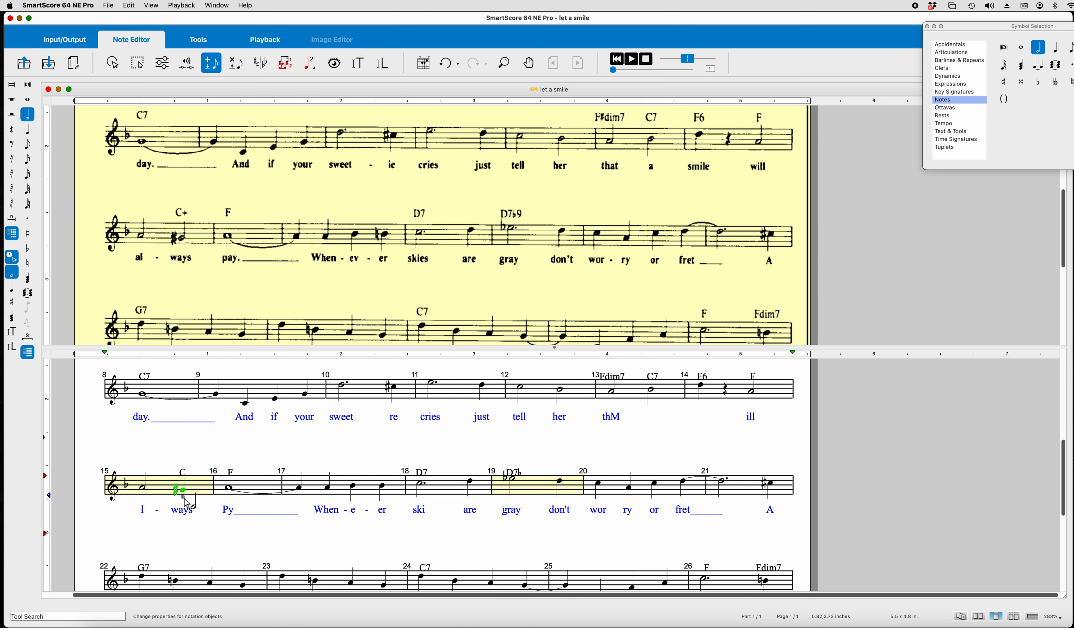
left_click(185, 496)
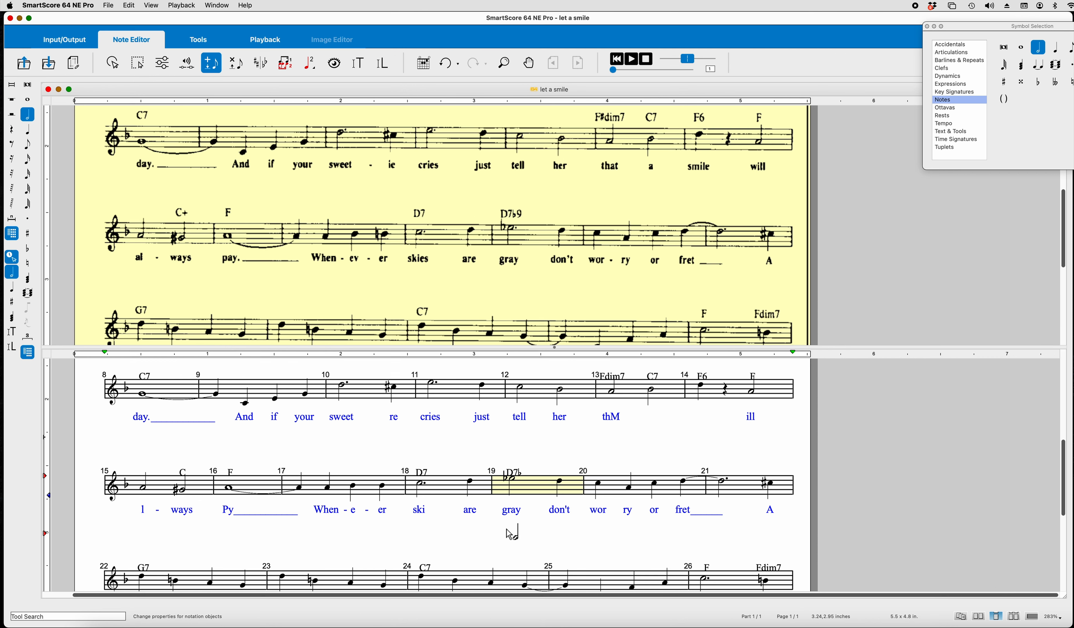
key("period")
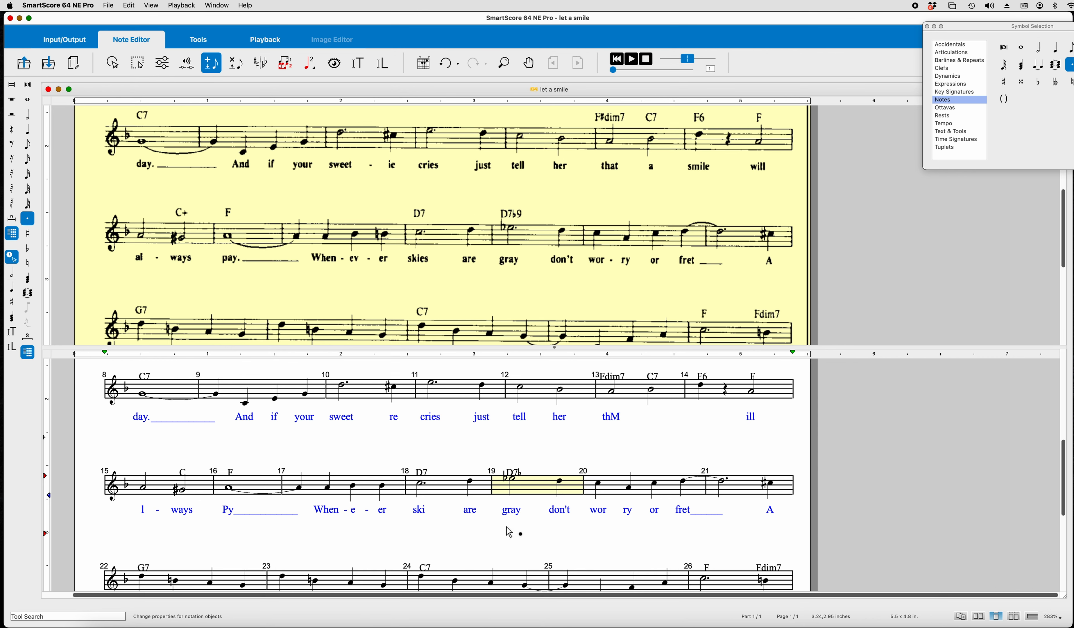
left_click(511, 475)
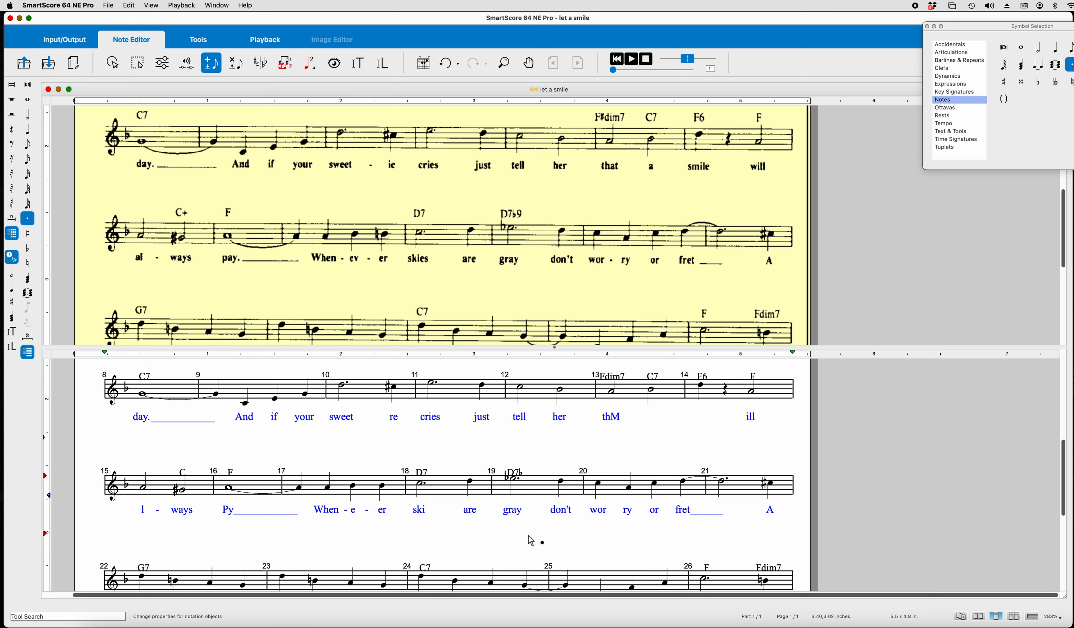
Step: Insert the missing quarter note F between the C and the A in measure 33
scroll(533, 527, "down", 5)
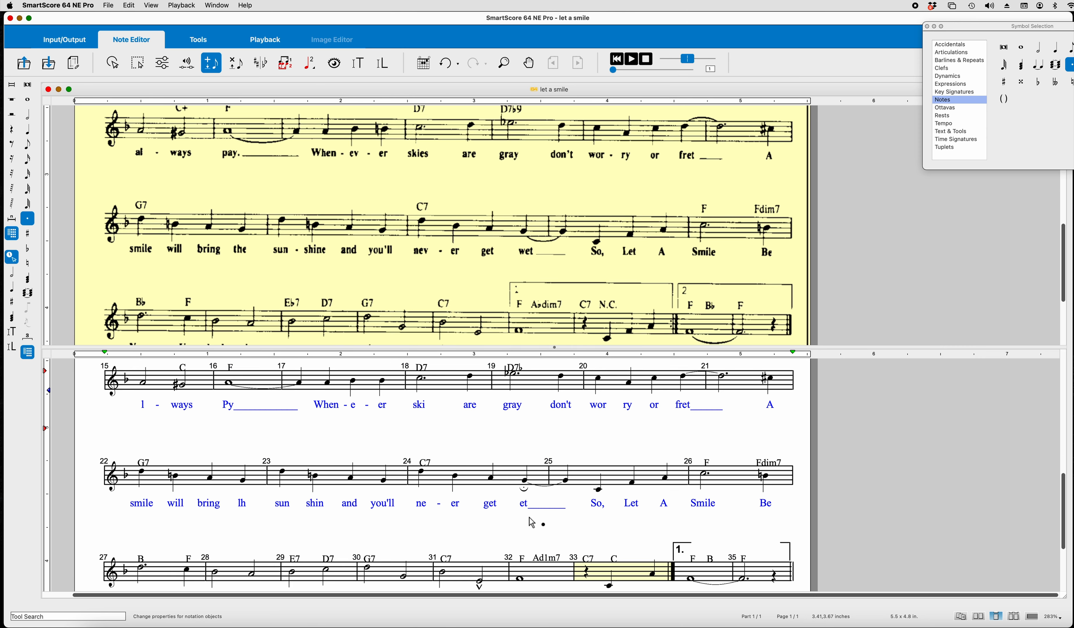
scroll(533, 524, "down", 3)
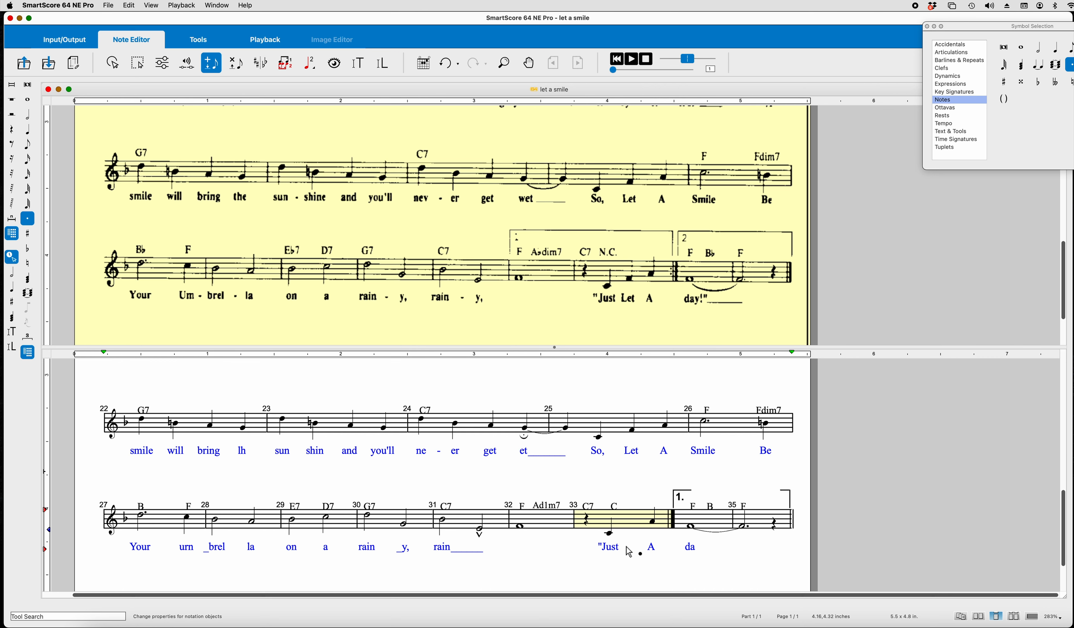
right_click(608, 533)
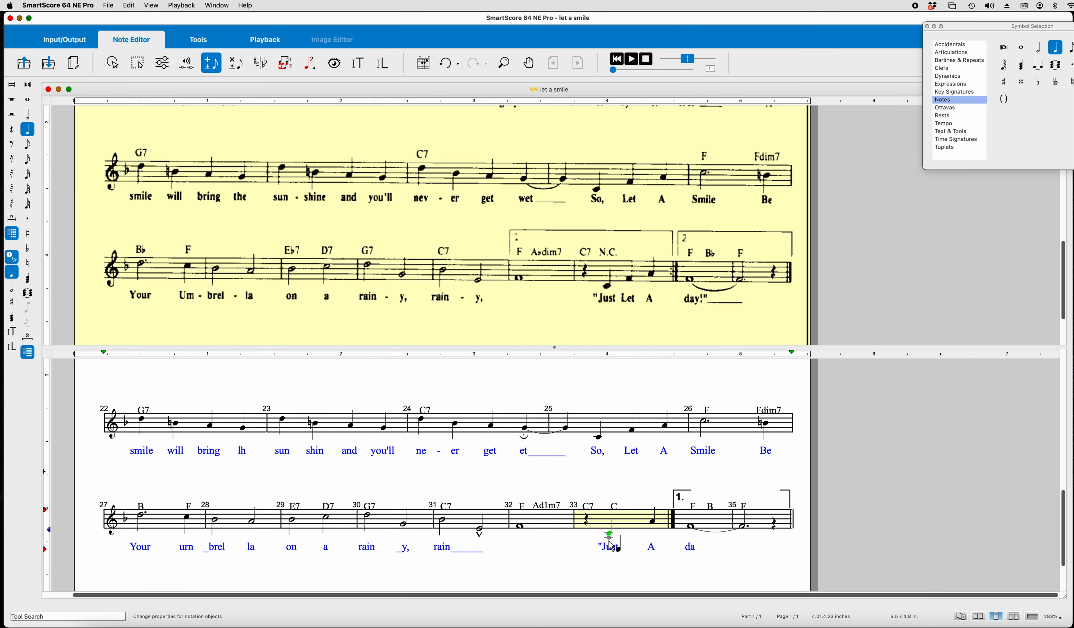
left_click(632, 527)
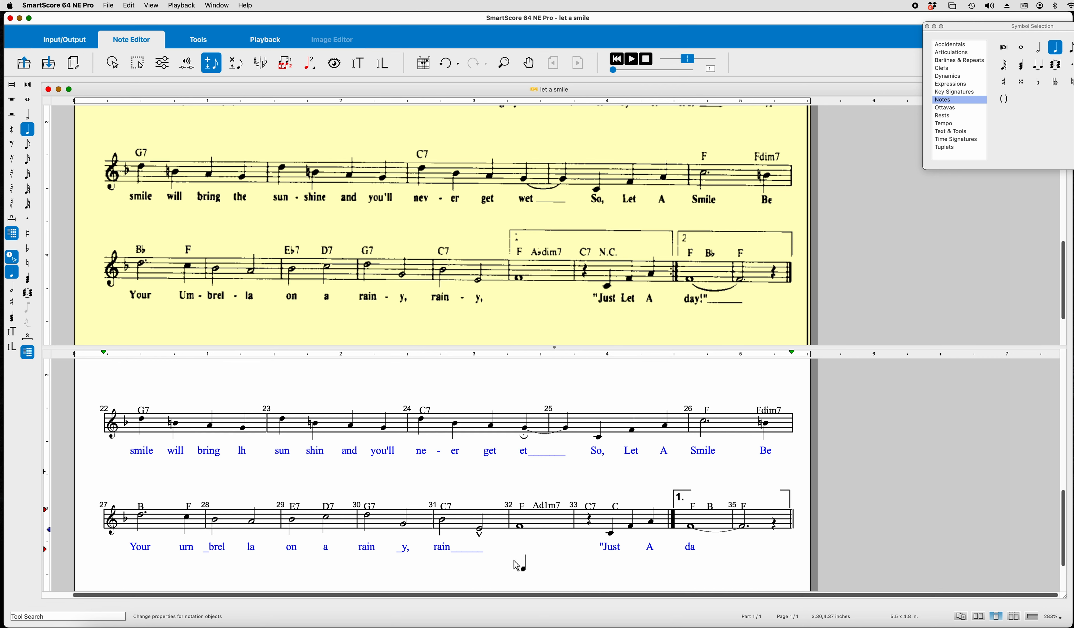
key("Escape")
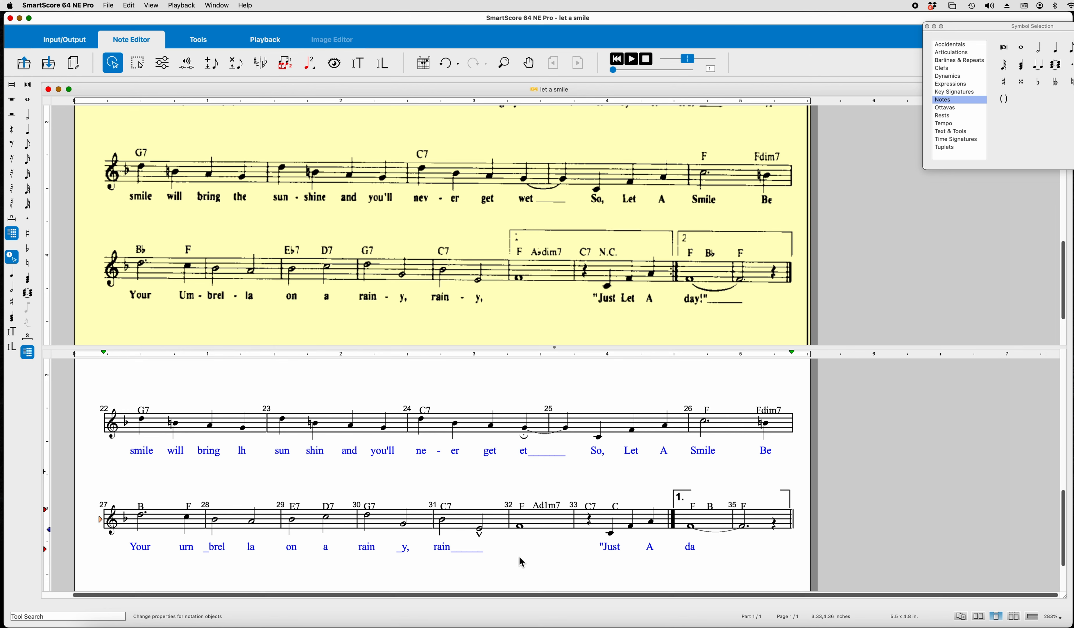
Step: Start lyric editing and correct the misread syllable under the first note of measure 2 to "Smile"
scroll(520, 557, "up", 10)
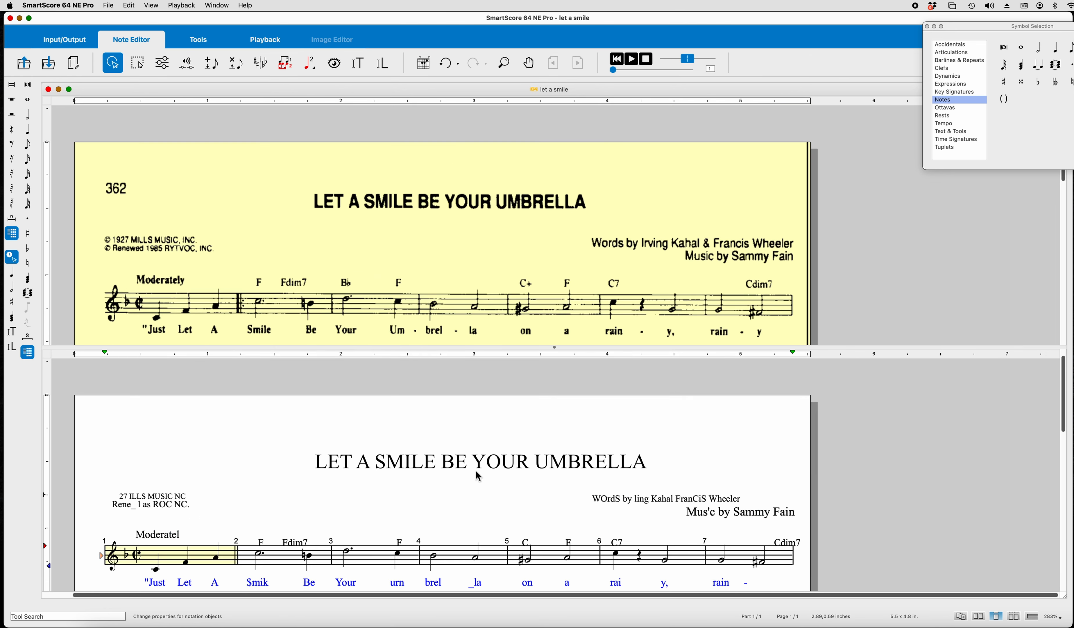
scroll(507, 478, "down", 2)
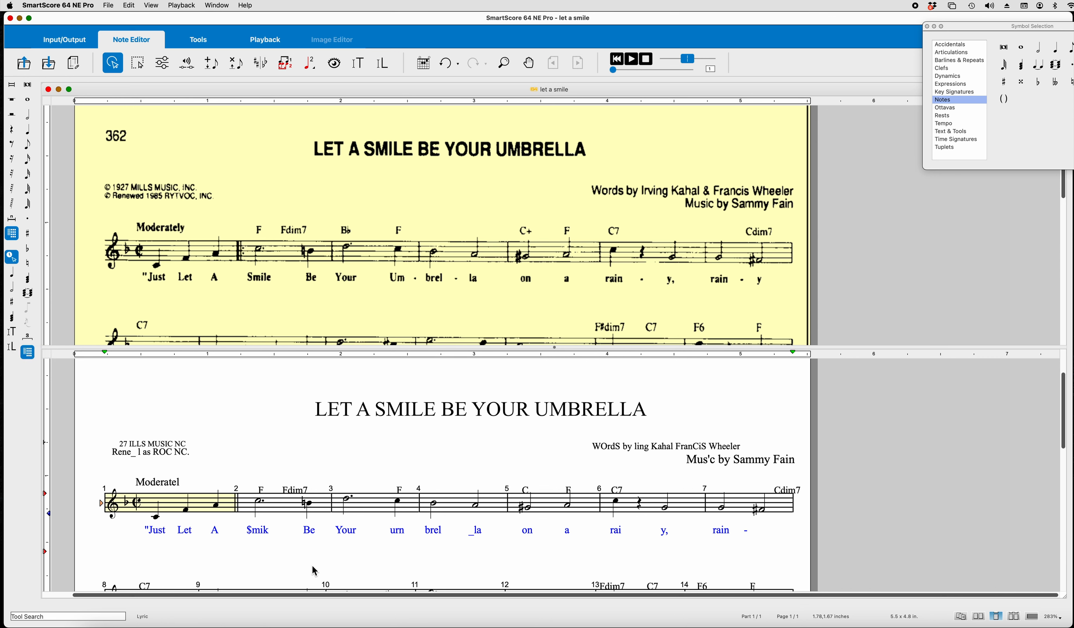
key("shift+l")
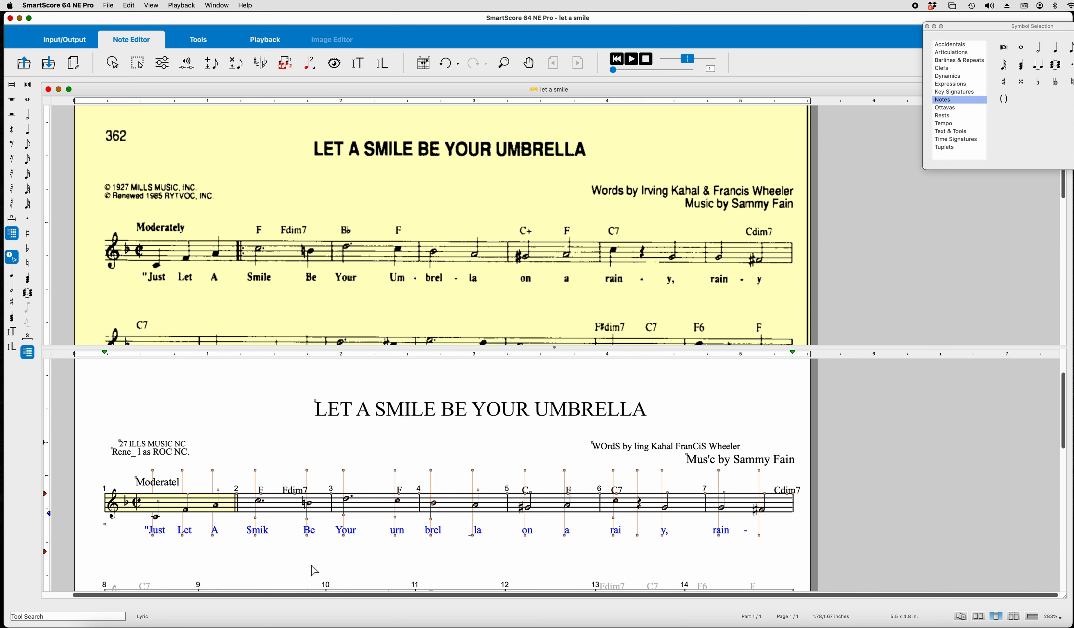
key("shift+l")
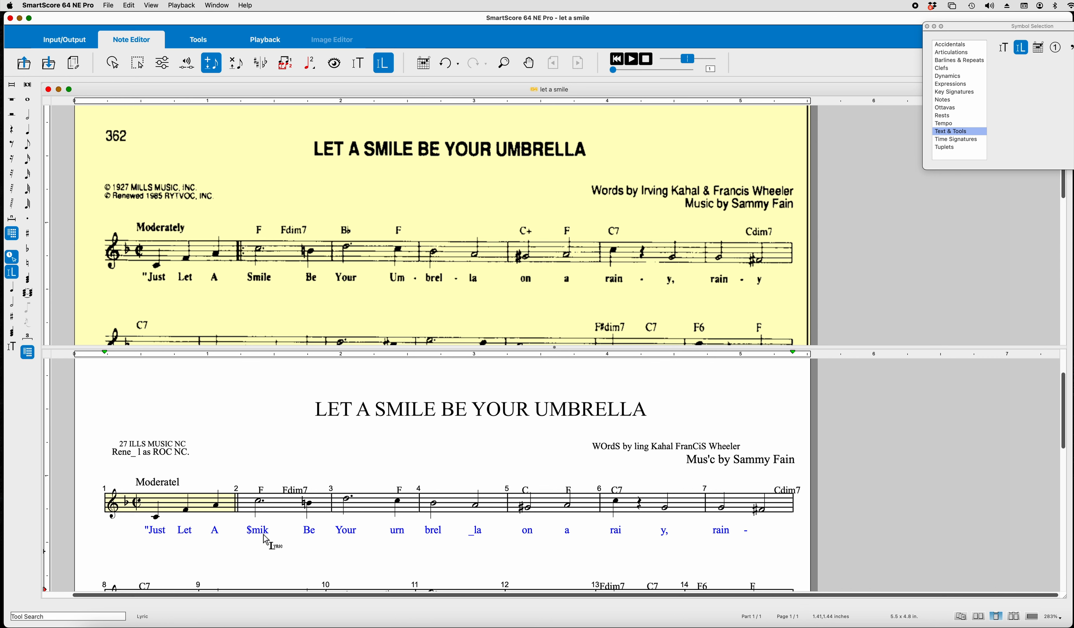
left_click(260, 504)
left_click(257, 530)
key("BackSpace")
key("BackSpace")
key("BackSpace")
key("BackSpace")
type("S")
key("space")
Step: Correct the lyric "urn" in measure 3 to "um" and hyphenate the word as "um - brel - la"
key("Right")
key("Right")
key("Right")
key("Right")
key("BackSpace")
key("BackSpace")
type("m")
type("-")
key("Right")
key("Right")
key("Right")
type("-")
Step: Correct the lyrics in measures 6 and 7 to "rain - y," and "rain - y"
key("Tab")
key("Tab")
key("Tab")
key("Right")
key("Right")
type("n -")
key("space")
key("space")
key("Right")
key("Right")
key("Right")
key("Right")
type("- y")
key("space")
Step: Delete the lyric "day." in measure 8 and re-enter it with an underscore extension line to measure 9
scroll(355, 532, "down", 2)
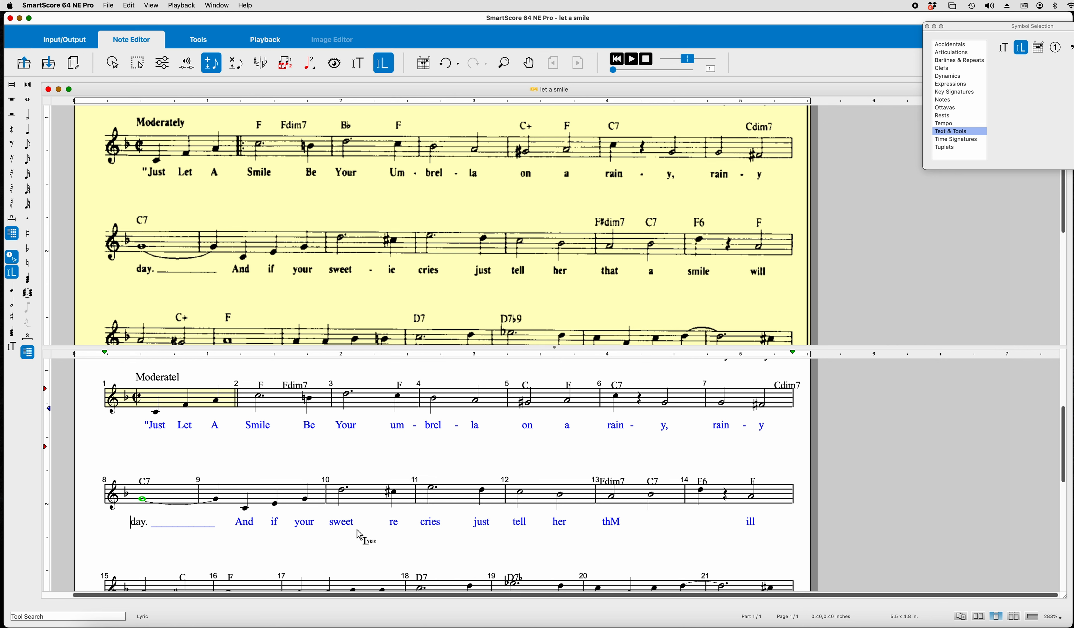
key("Right")
key("Right")
key("Right")
key("Right")
key("Right")
key("Left")
key("Right")
key("Right")
key("Left")
key("Left")
key("BackSpace")
key("BackSpace")
key("BackSpace")
key("BackSpace")
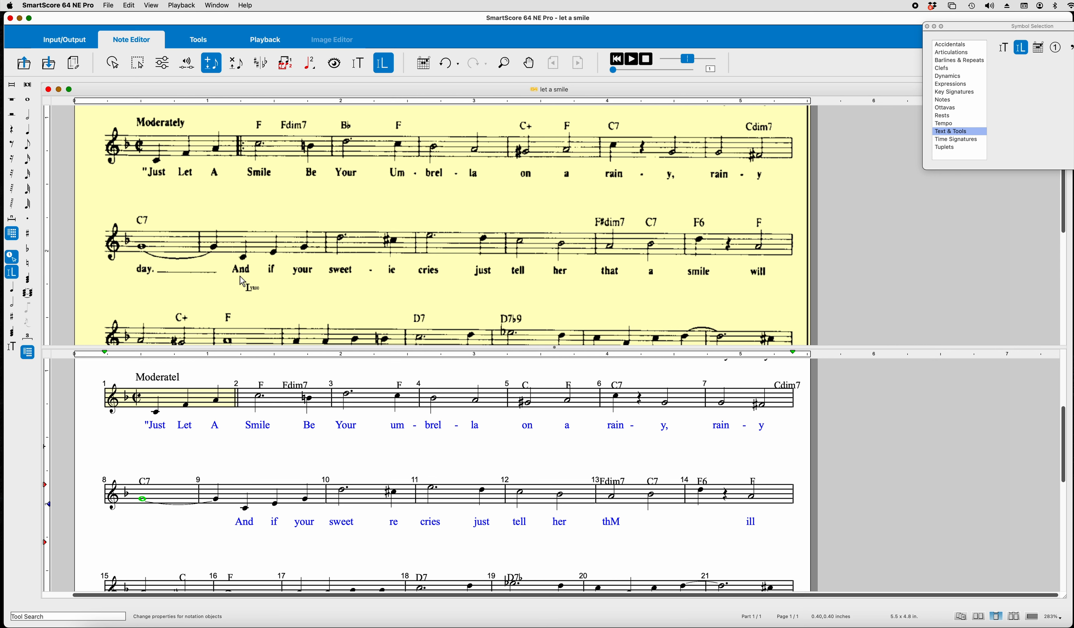
type("day._")
Step: Correct the lyric syllable "re" in measure 10 to "ie" and add a hyphen after "sweet"
key("Tab")
key("Tab")
key("Tab")
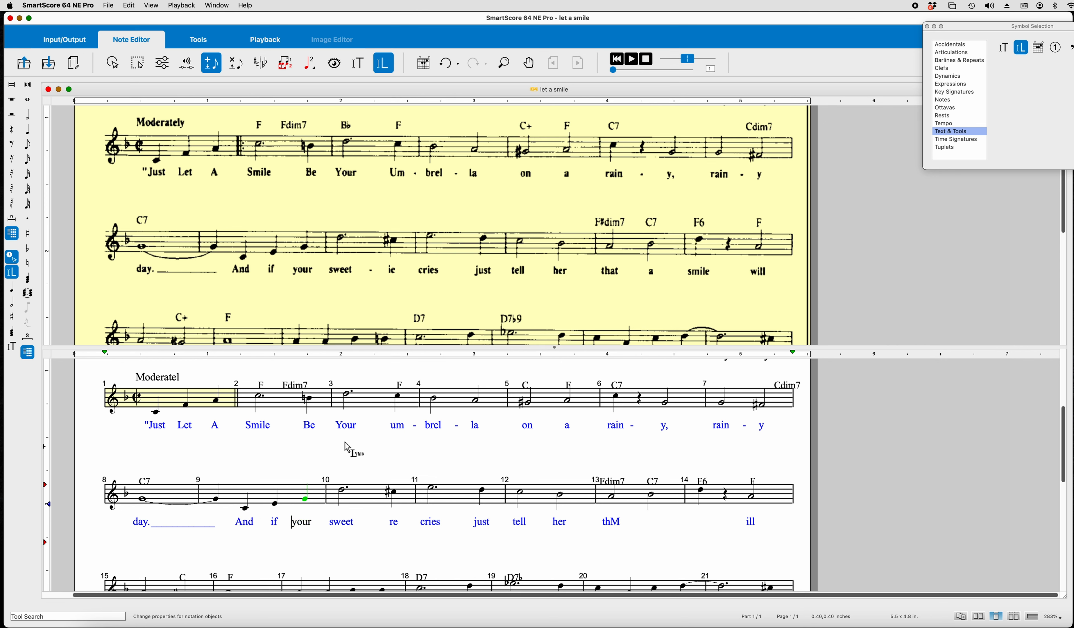
key("Tab")
key("BackSpace")
type("i")
key("Left")
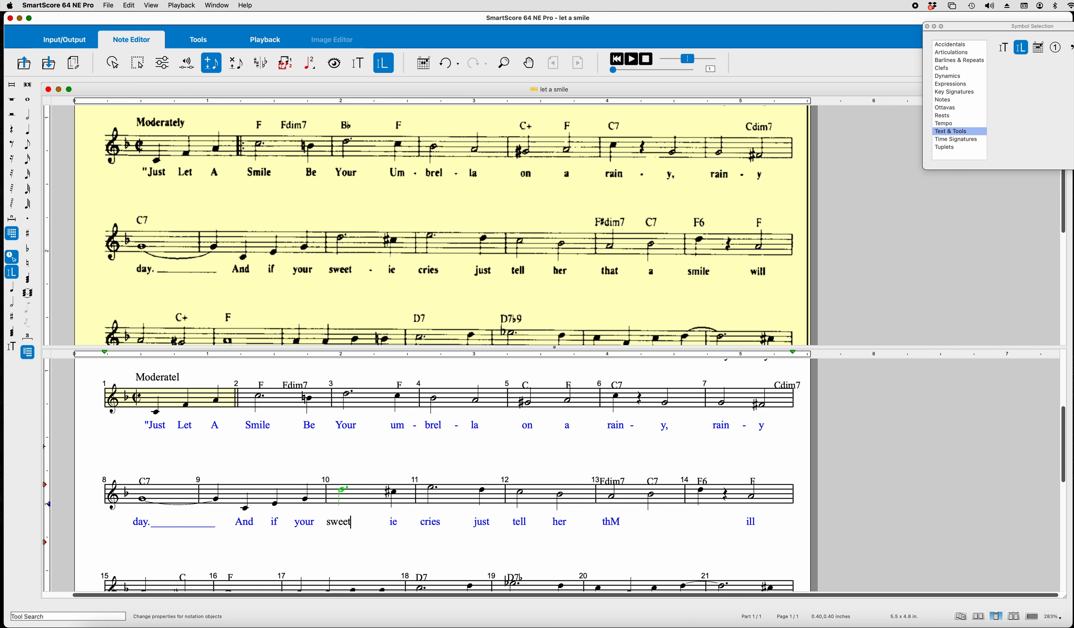
type("-")
Step: Correct the lyrics in measures 13 and 14 to "that a smile will"
key("Right")
key("Right")
key("Right")
key("Right")
key("Right")
key("Right")
key("Right")
key("Right")
key("BackSpace")
type("at")
key("space")
type("a")
key("space")
type("smile")
key("space")
key("space")
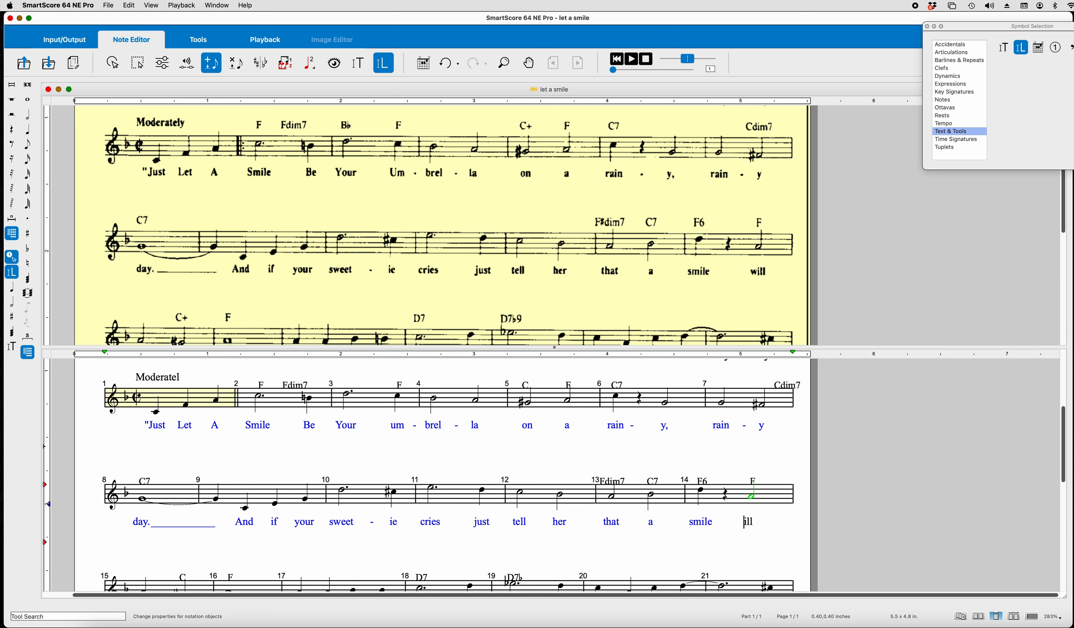
type("w")
scroll(307, 498, "down", 3)
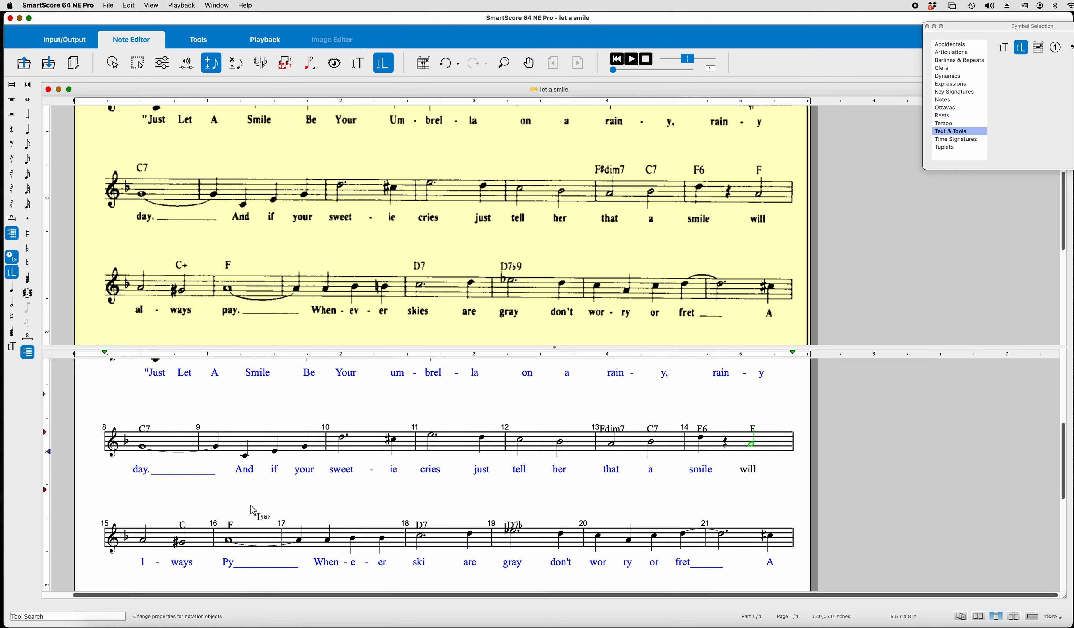
Step: Adjust the horizontal note spacing in measure 3, moving the first note and its lyric "Your" further from the barline
scroll(253, 511, "up", 5)
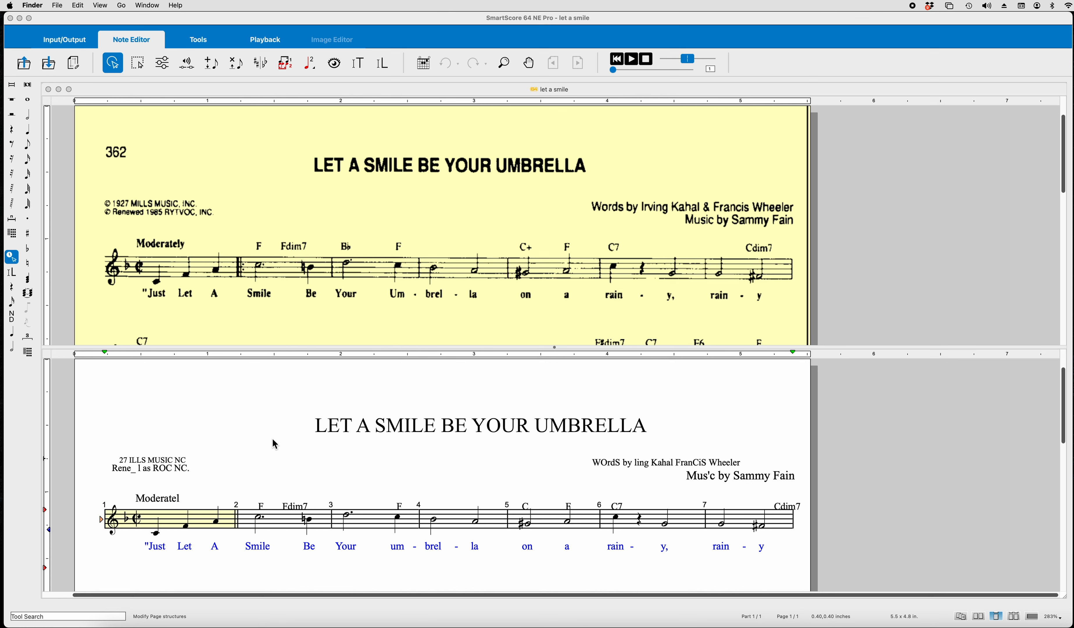
left_click(294, 445)
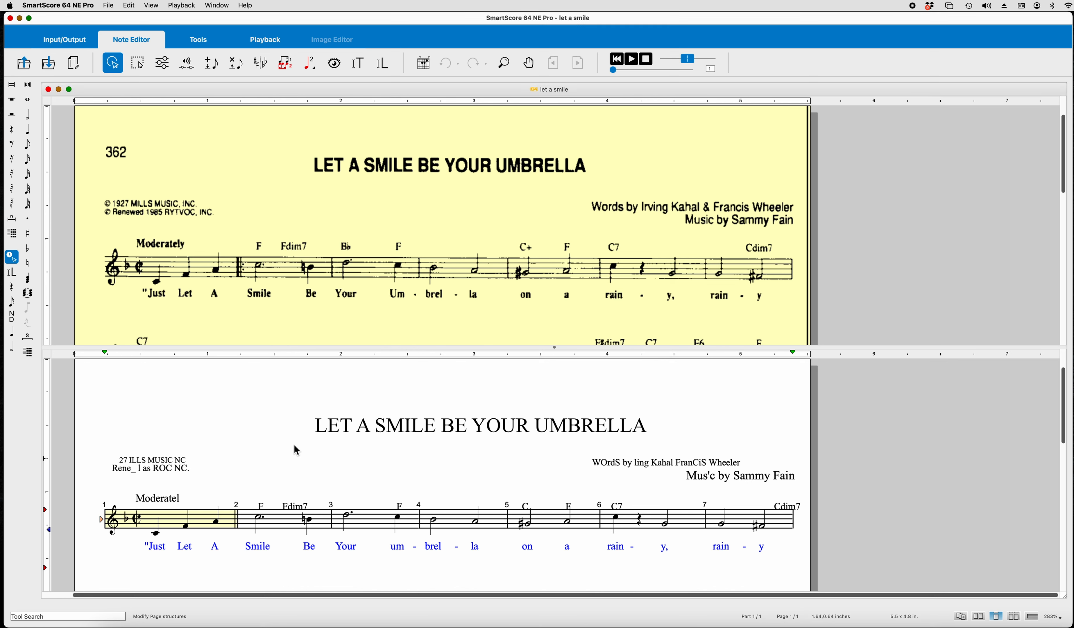
key("shift+l")
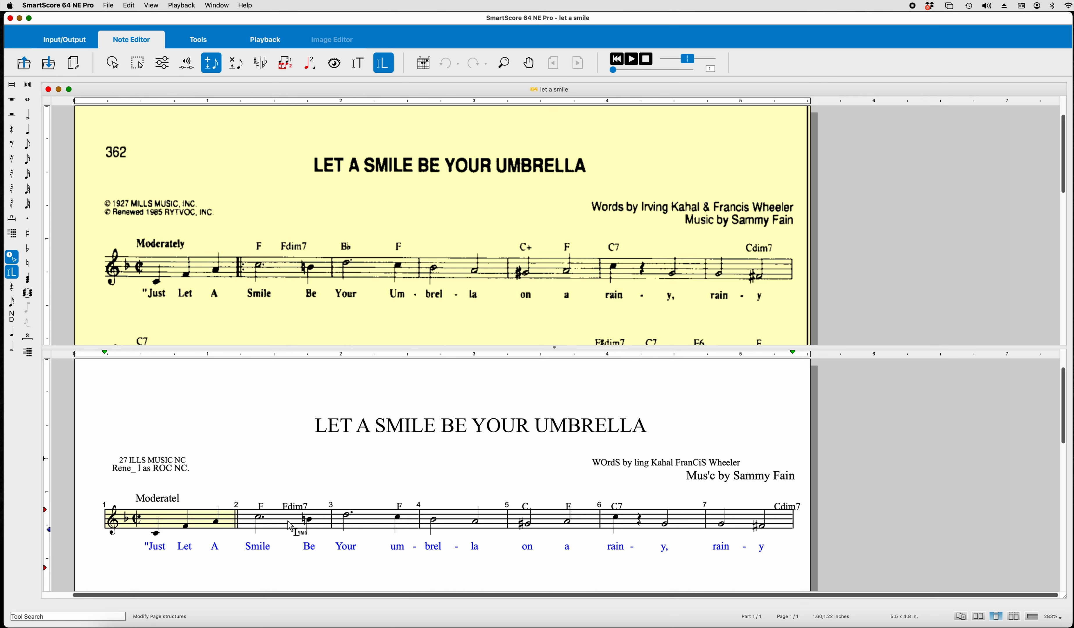
key("Escape")
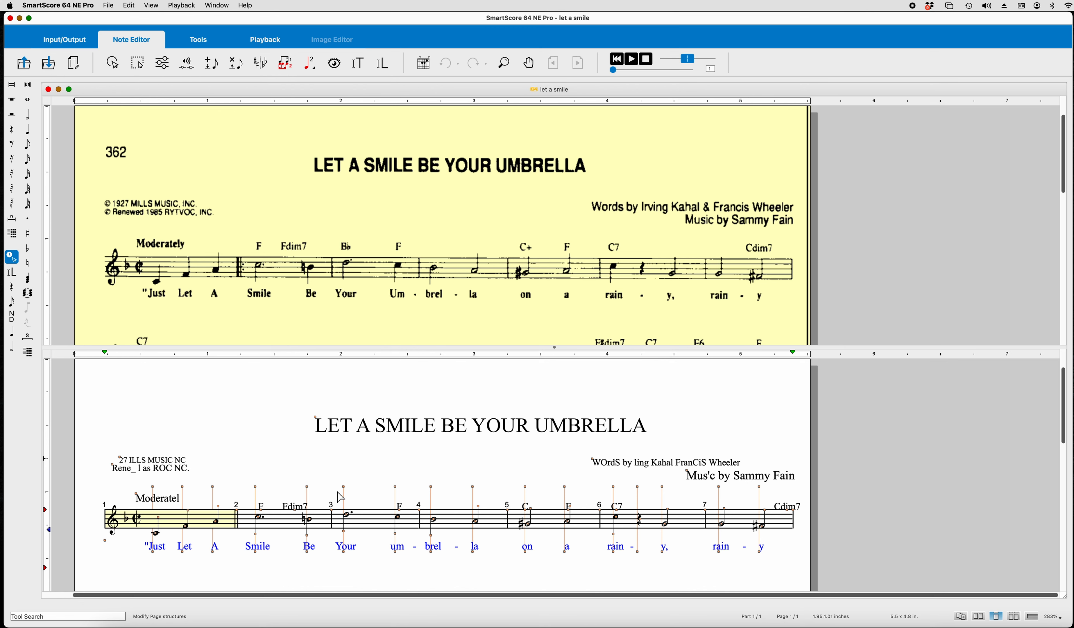
left_click_drag(343, 490, 392, 488)
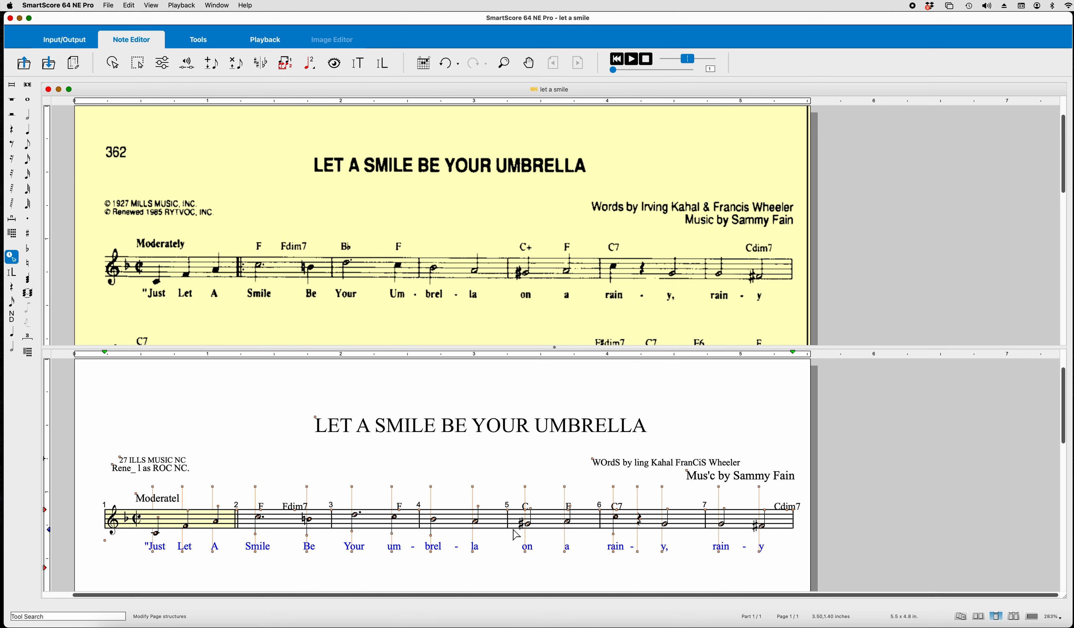
Step: Start a second lyric verse beneath the first, entering ""just Let A" under the three notes of measure 1
key("l")
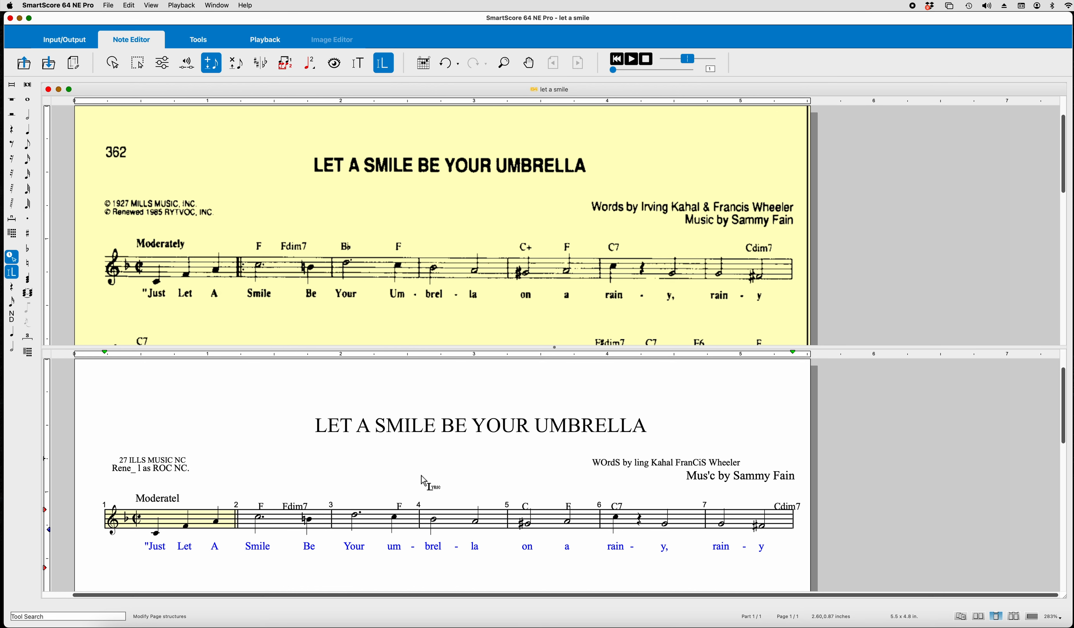
left_click(156, 535)
key("Return")
type("\"just")
key("space")
type("Let")
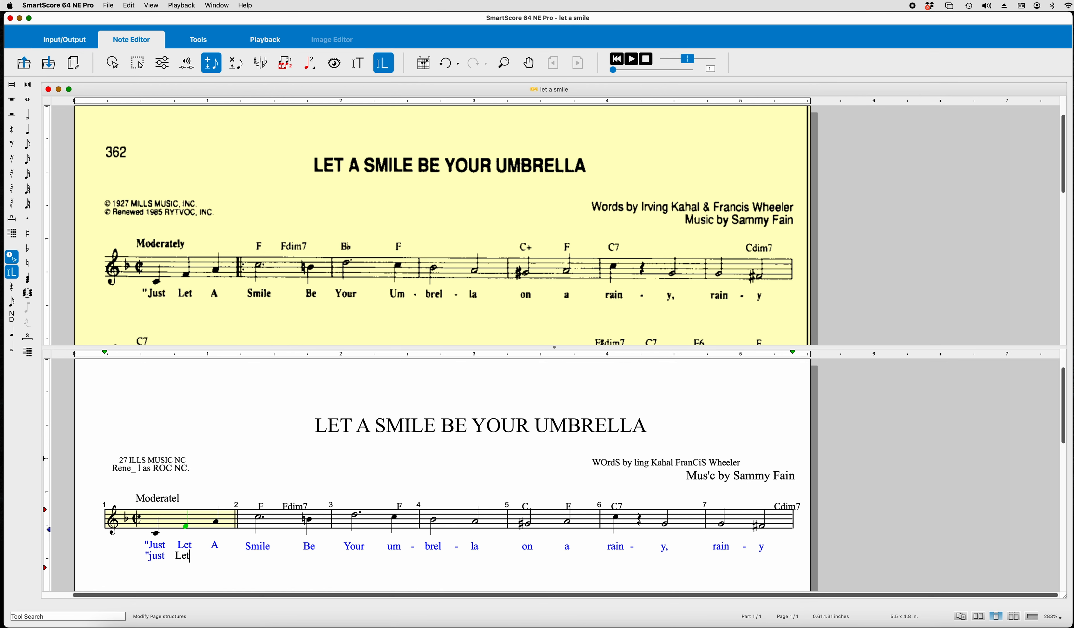
key("space")
type("A")
key("space")
Step: Continue the second lyric verse with "Smile Be Your um - brel - la" under measures 2 to 4
type("Smile")
key("space")
type("Be")
key("space")
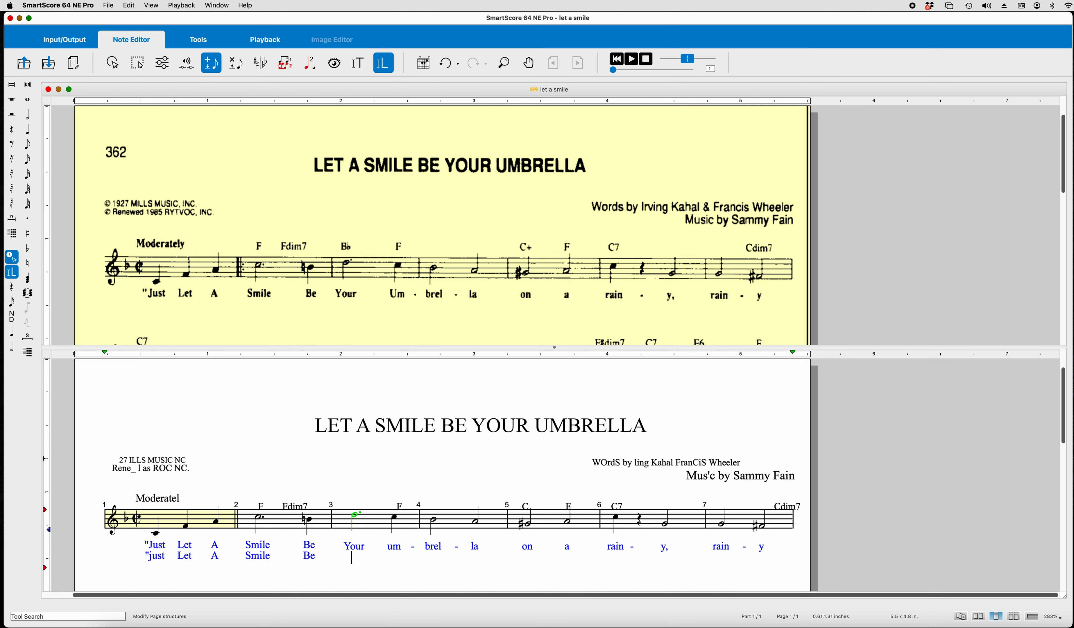
type("Your")
key("space")
type("um - bre")
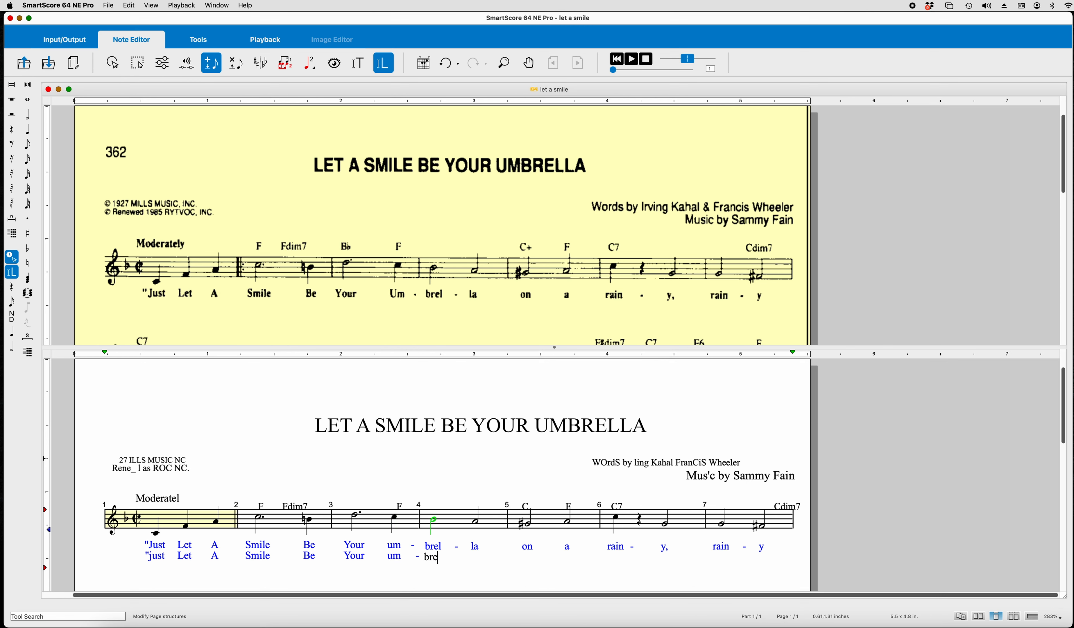
type("l - la")
key("super+shift+5")
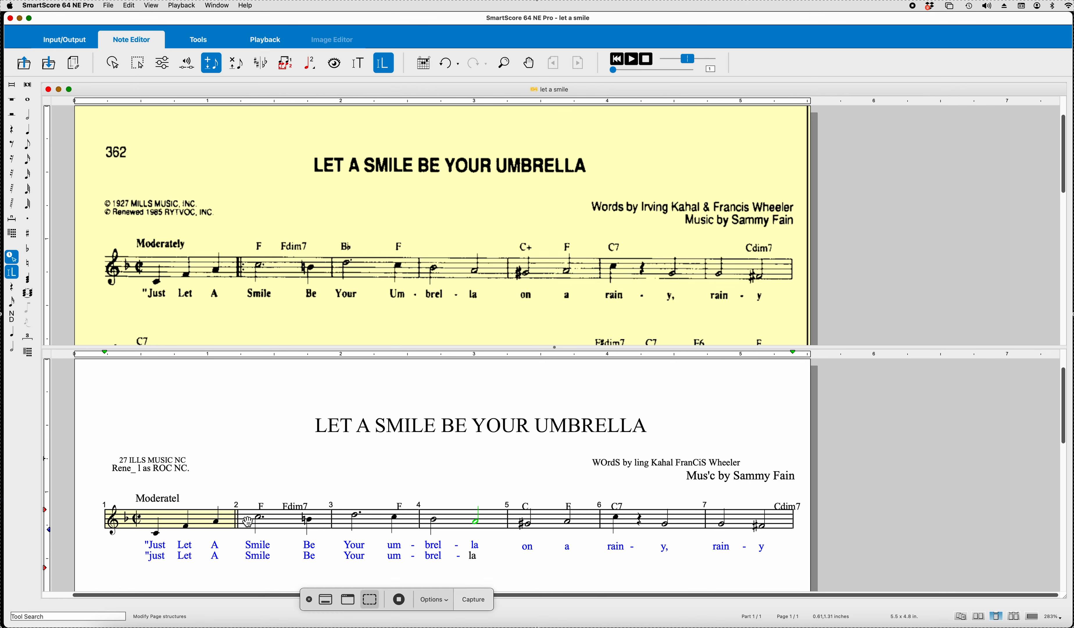